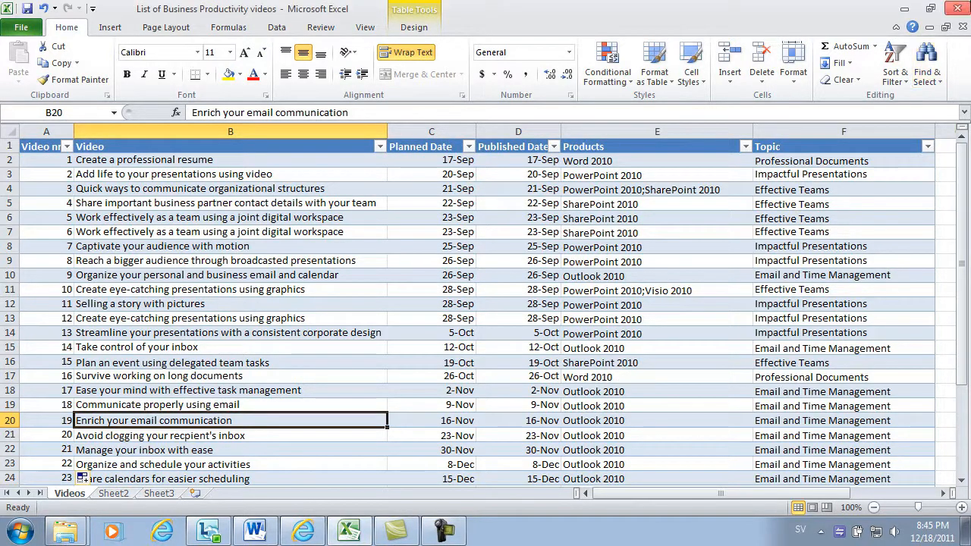
Close the workbook and, on the Video production site in Internet Explorer, start creating a list of type Import Spreadsheet.
{"action": "left_click", "coordinate": [954, 9]}
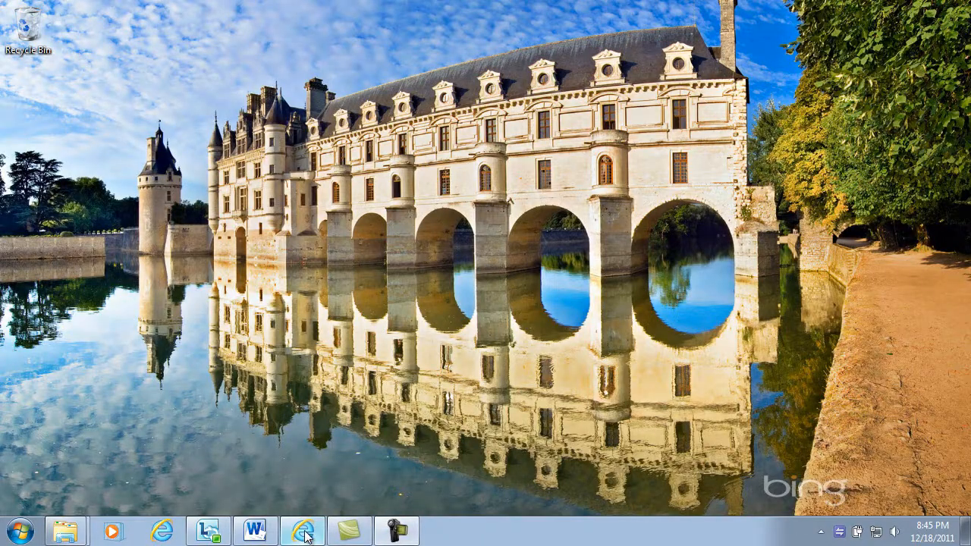
{"action": "left_click", "coordinate": [309, 523]}
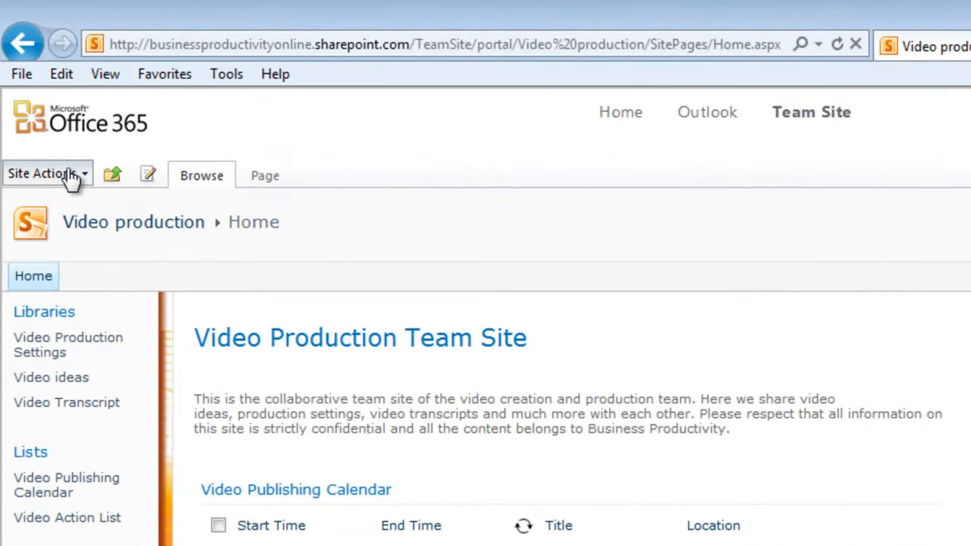
{"action": "left_click", "coordinate": [70, 174]}
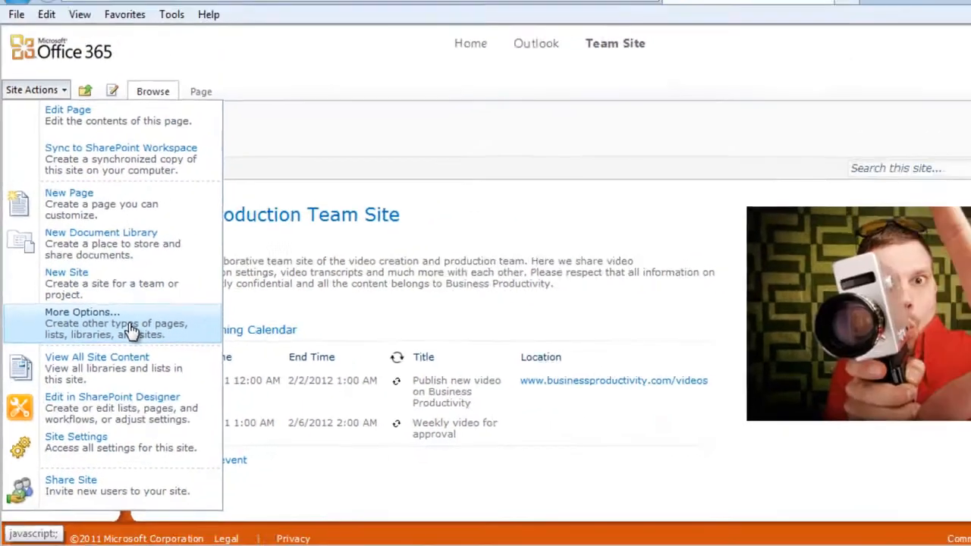
{"action": "left_click", "coordinate": [157, 340]}
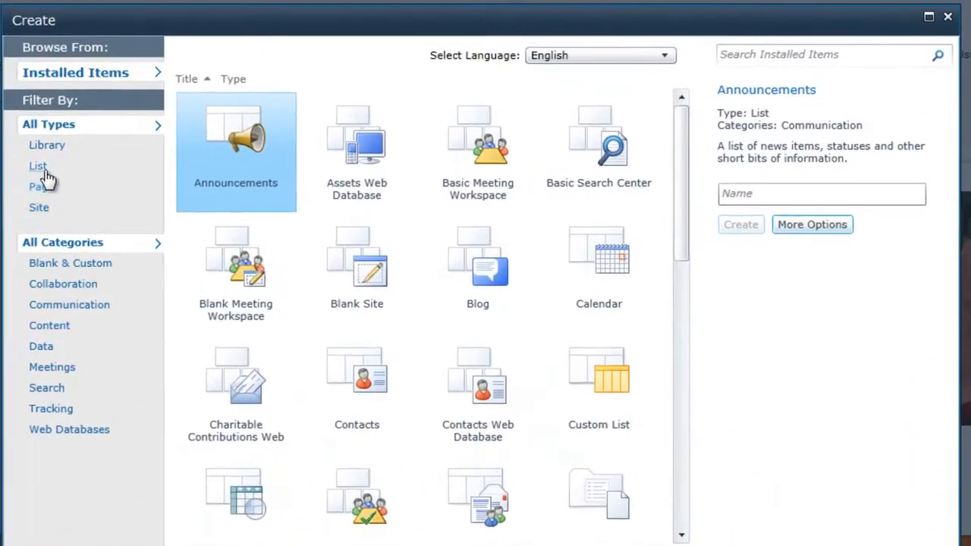
{"action": "left_click", "coordinate": [97, 187]}
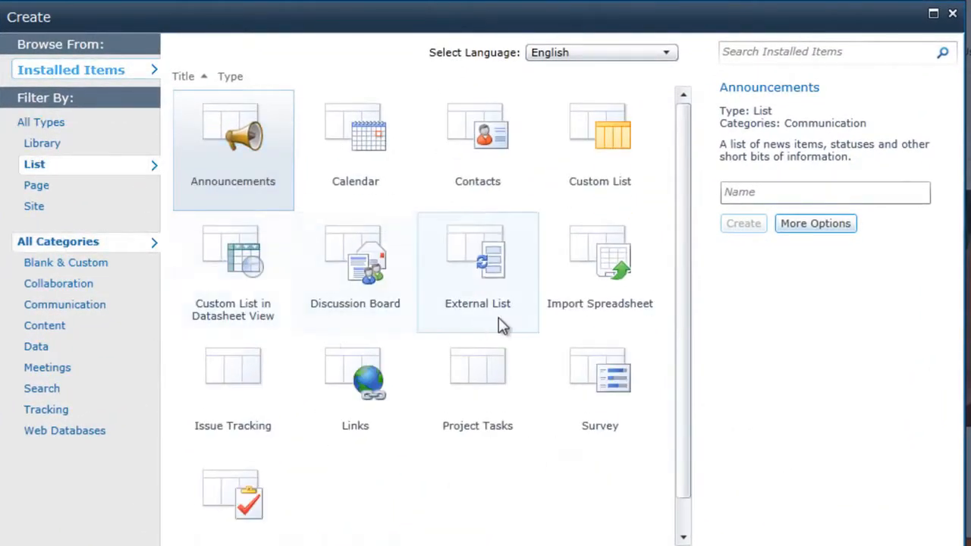
{"action": "left_click", "coordinate": [607, 274]}
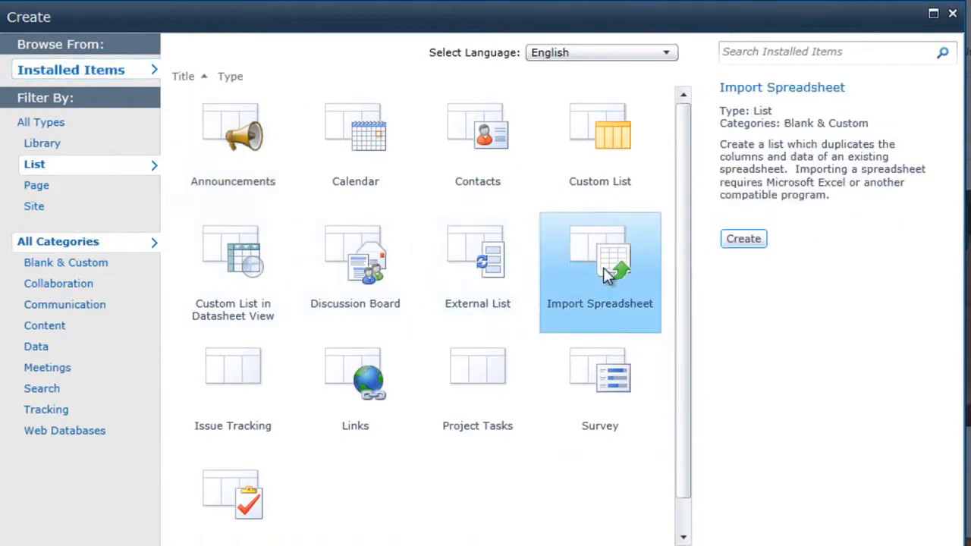
{"action": "left_click", "coordinate": [745, 240]}
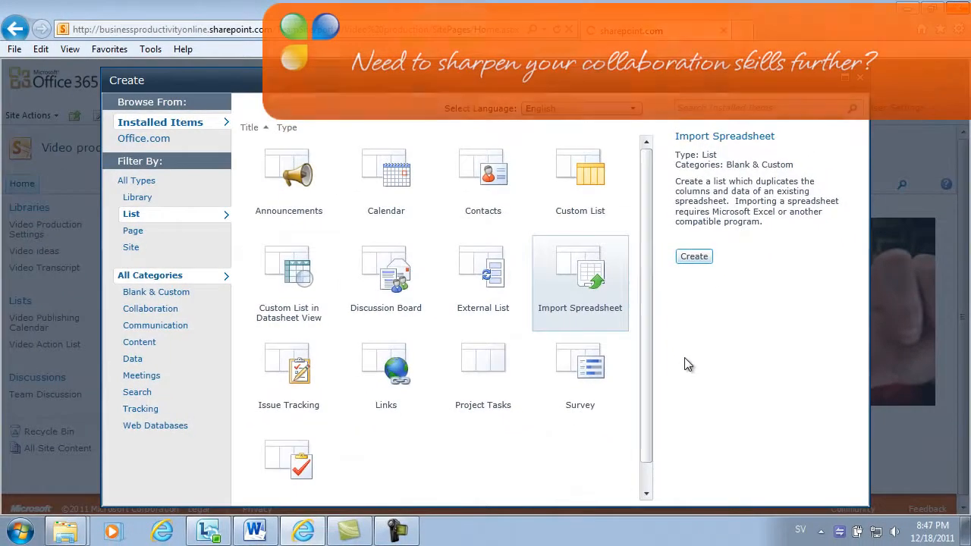
{"action": "type", "text": "Vide"}
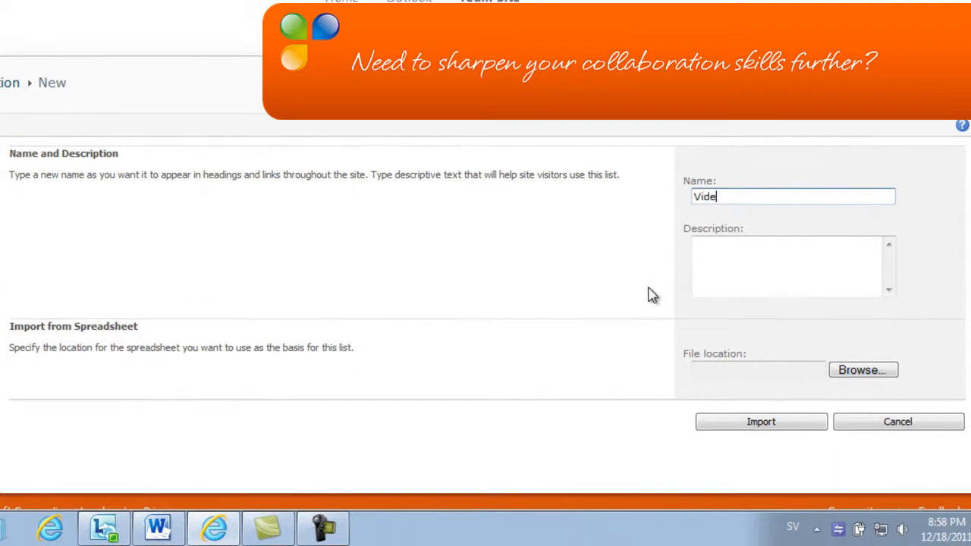
{"action": "type", "text": "os - published and planned"}
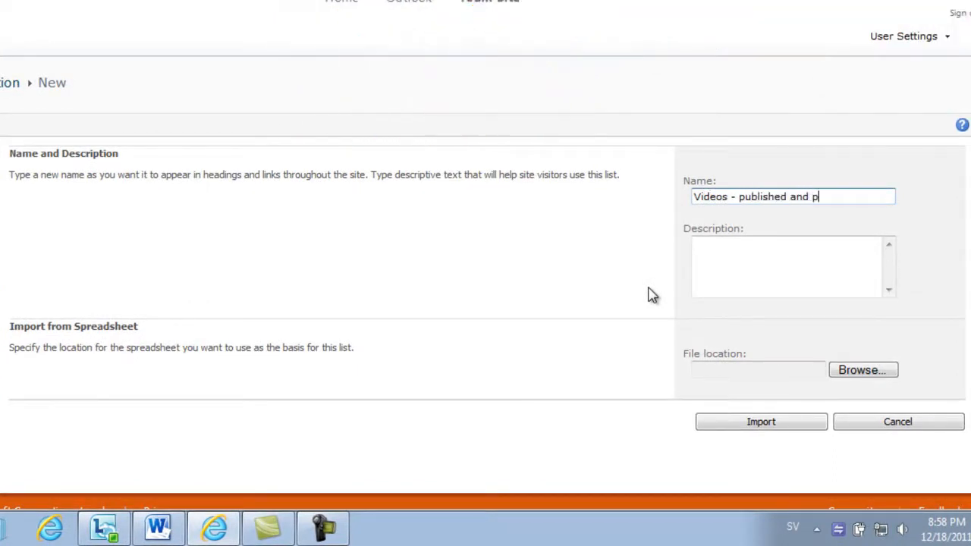
{"action": "left_click", "coordinate": [704, 252]}
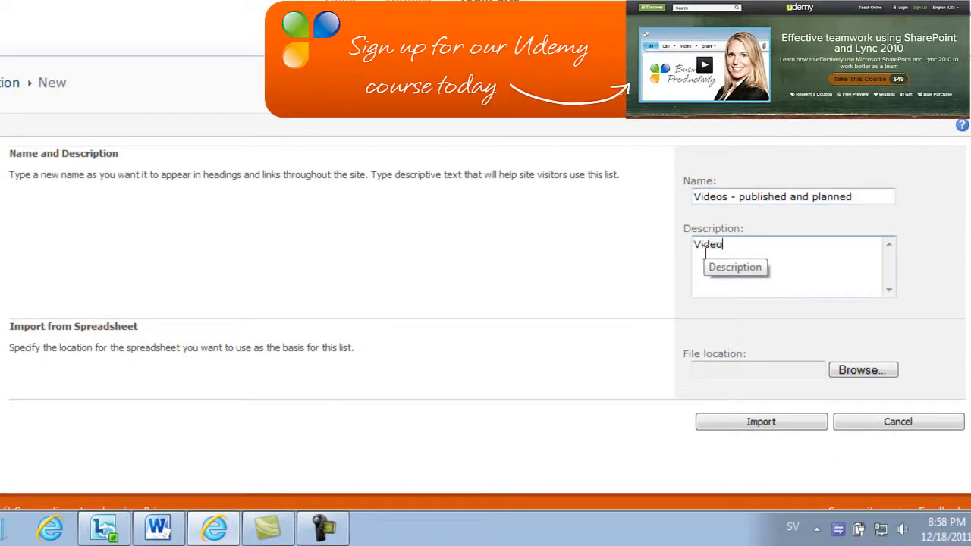
{"action": "type", "text": "Videos on www.businessproductivity.com"}
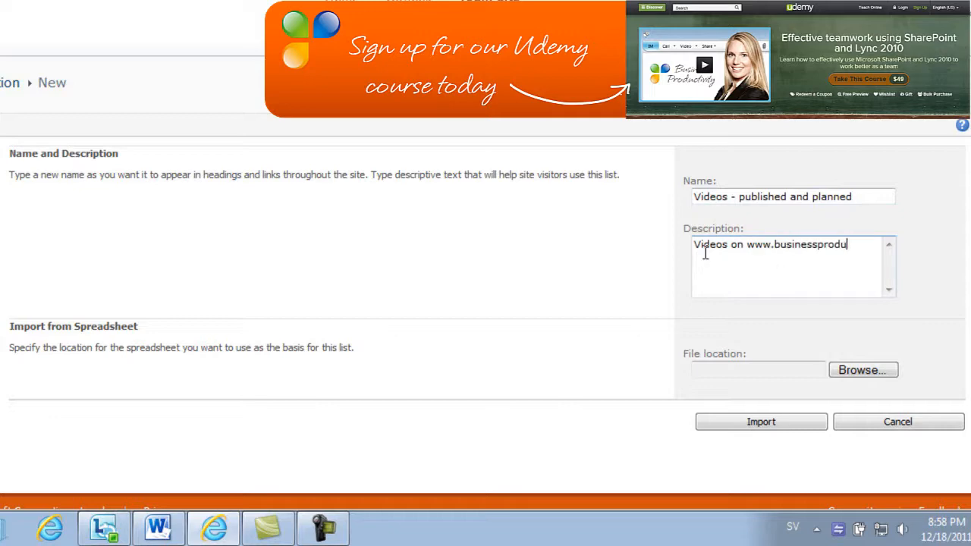
Choose the Excel workbook "List of Business Productivity videos" from the Documents library as the source and start the import.
{"action": "left_click", "coordinate": [863, 370]}
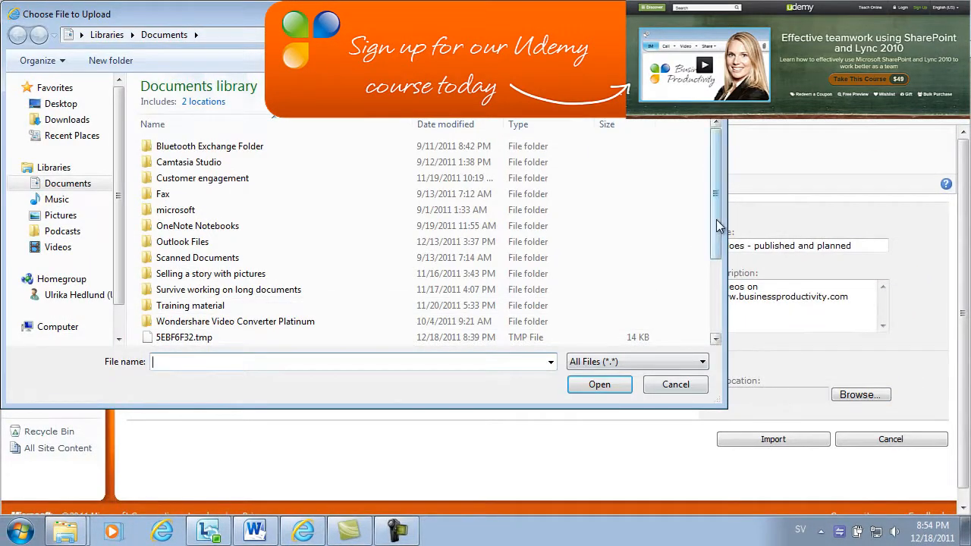
{"action": "left_click_drag", "start_coordinate": [716, 219], "coordinate": [733, 284]}
{"action": "left_click", "coordinate": [302, 290]}
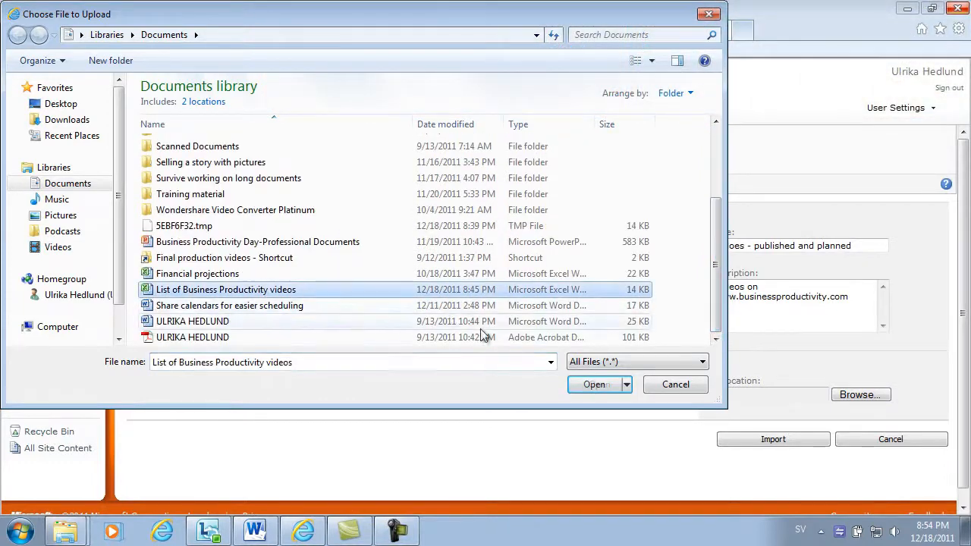
{"action": "left_click", "coordinate": [590, 385]}
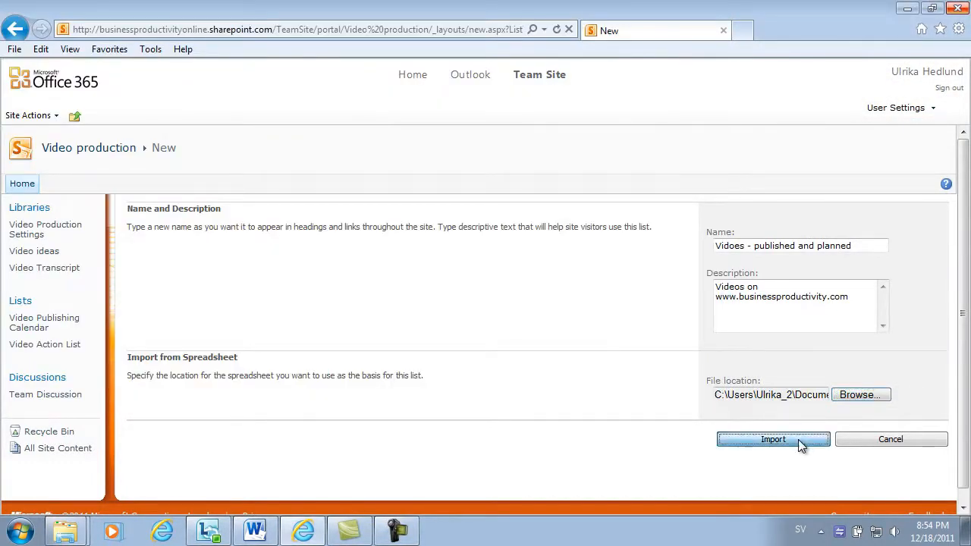
{"action": "left_click", "coordinate": [767, 435]}
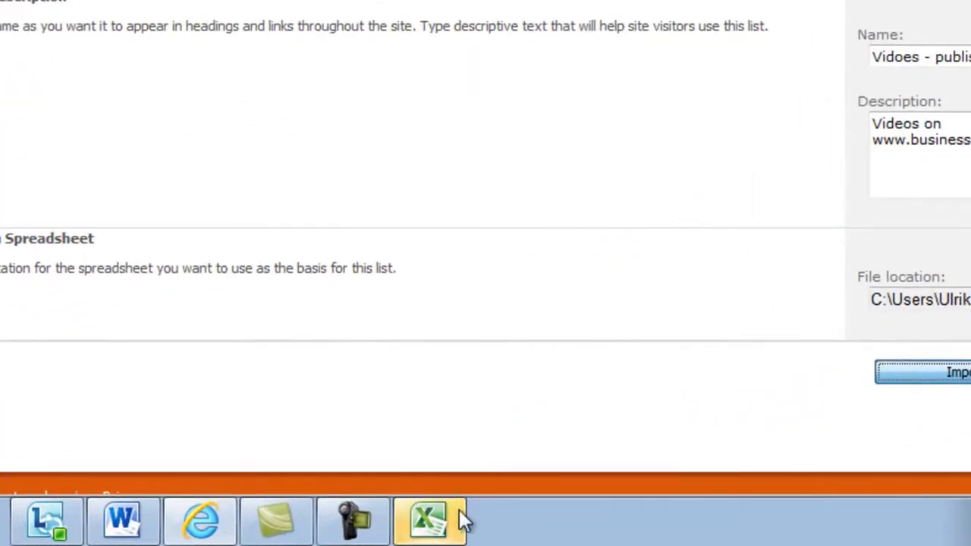
Switch to Excel and import the table range Videos!Table1 into the SharePoint list.
{"action": "left_click", "coordinate": [456, 521]}
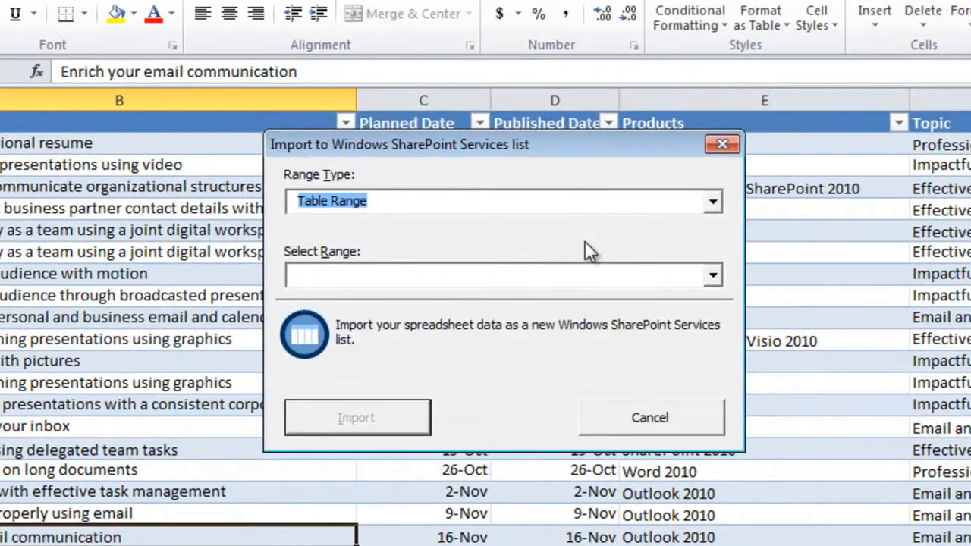
{"action": "left_click", "coordinate": [713, 201]}
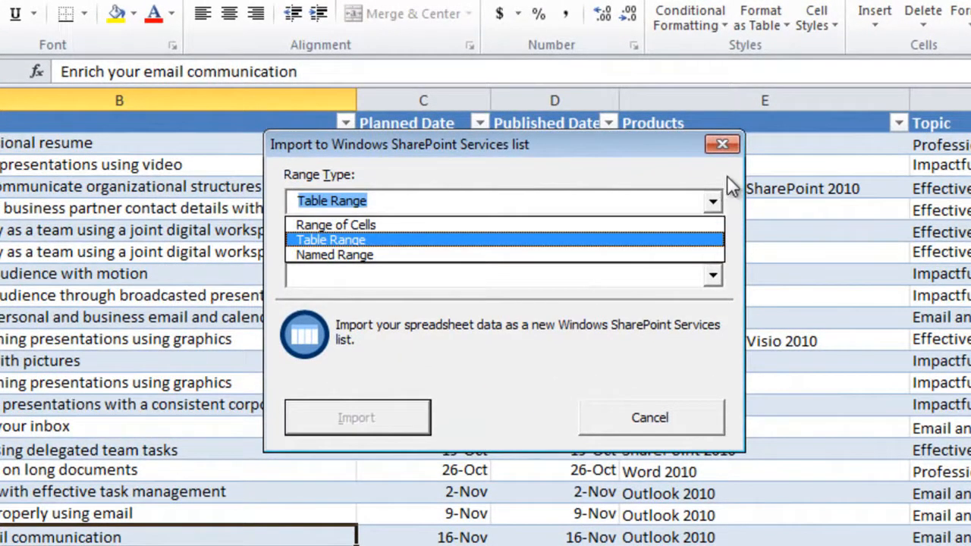
{"action": "left_click", "coordinate": [376, 240]}
{"action": "left_click", "coordinate": [714, 276]}
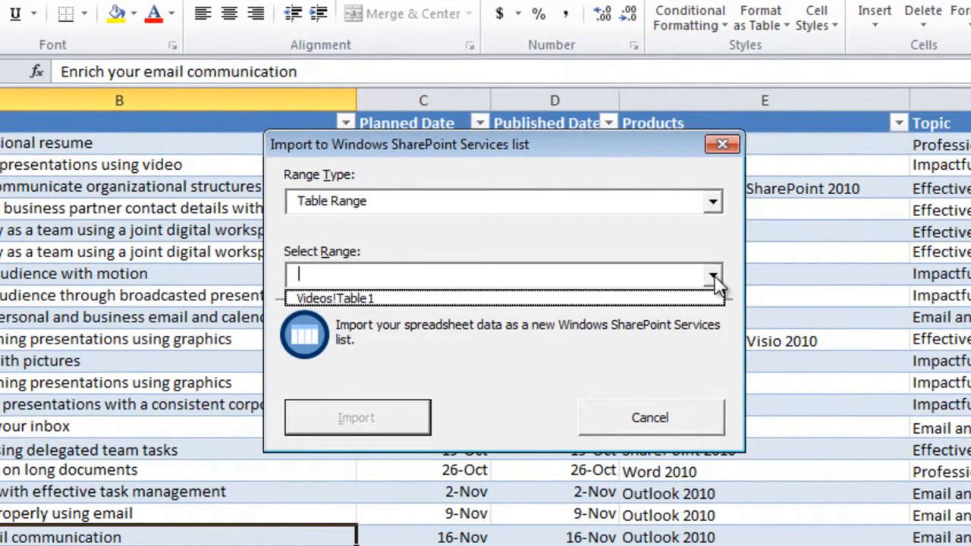
{"action": "left_click", "coordinate": [431, 298]}
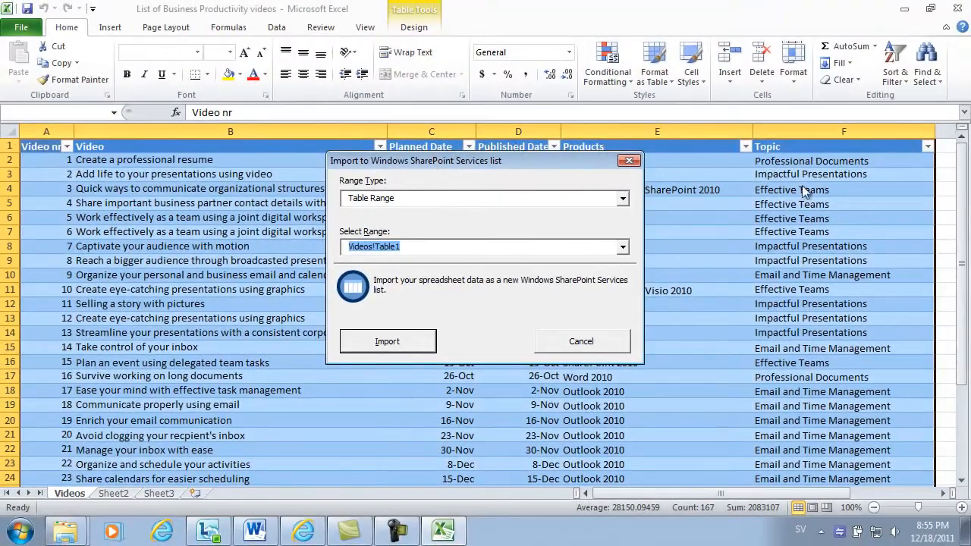
{"action": "left_click", "coordinate": [409, 345]}
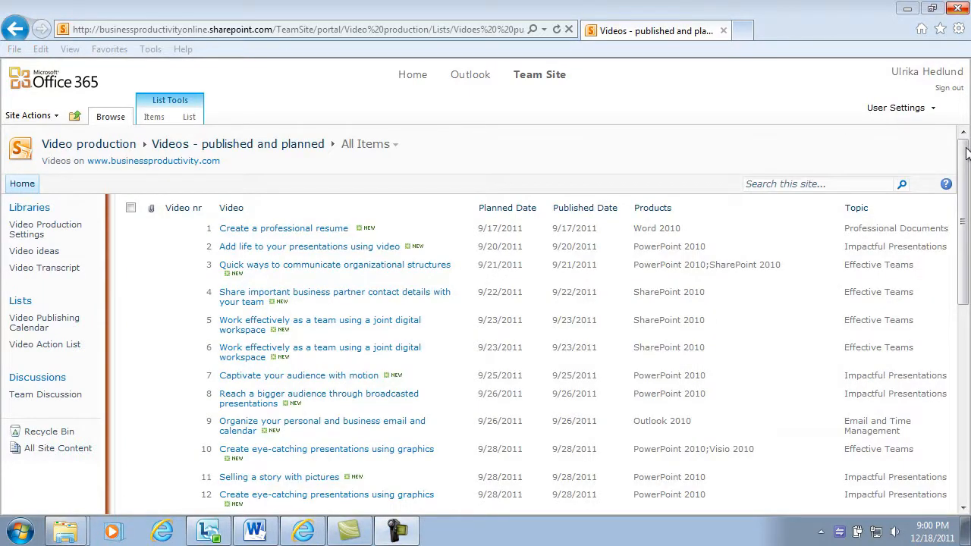
Look through the imported video list and display it in Datasheet View, selecting the Products and Topic cells of video 4.
{"action": "left_click_drag", "start_coordinate": [966, 154], "coordinate": [966, 278]}
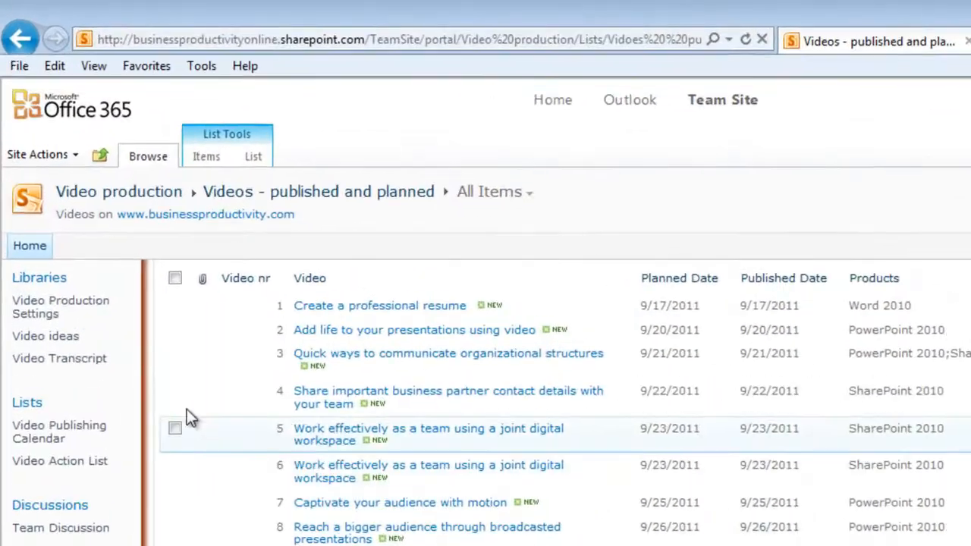
{"action": "left_click", "coordinate": [258, 154]}
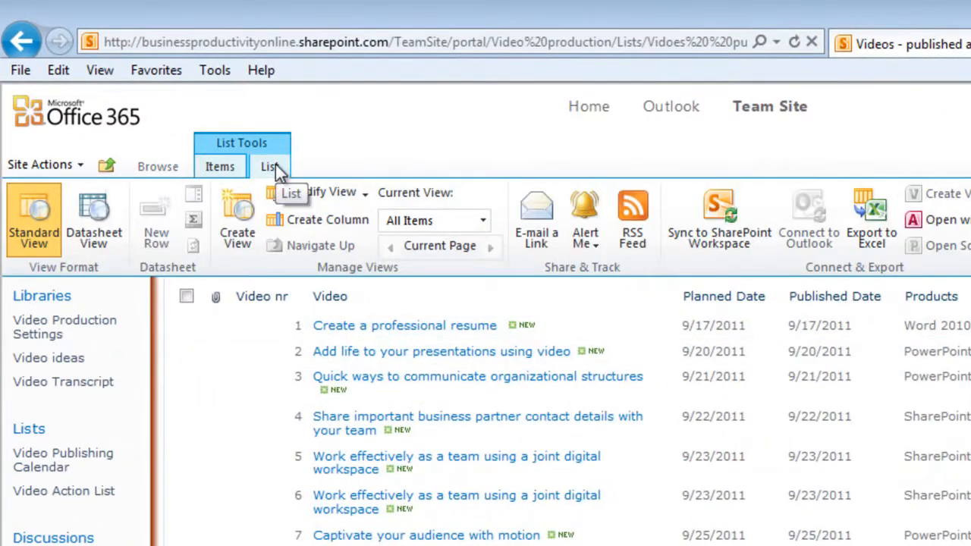
{"action": "left_click", "coordinate": [98, 221]}
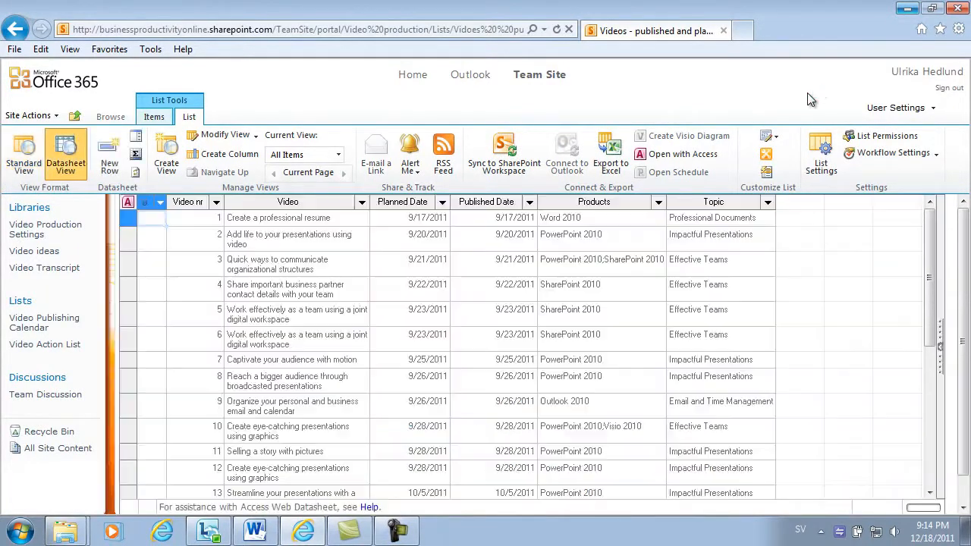
{"action": "left_click", "coordinate": [620, 286]}
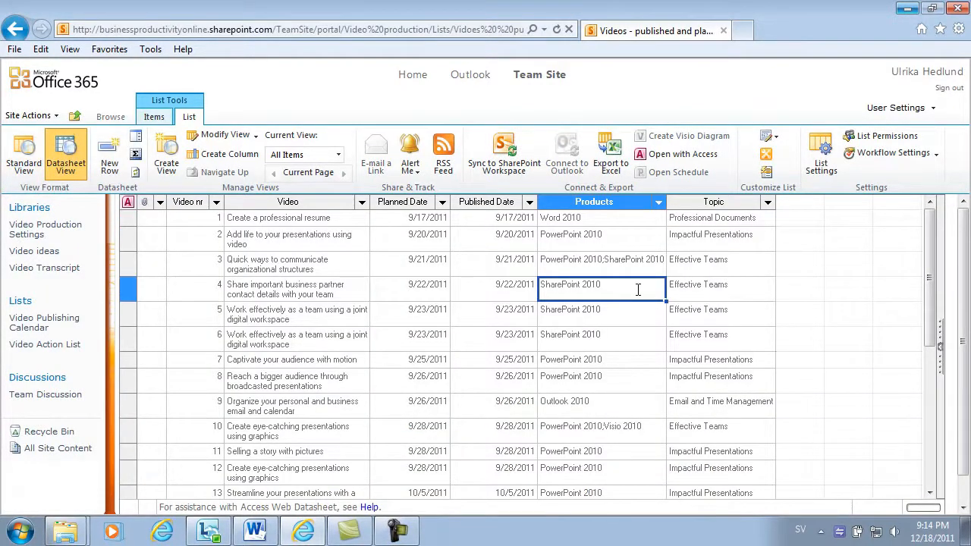
{"action": "left_click", "coordinate": [714, 297]}
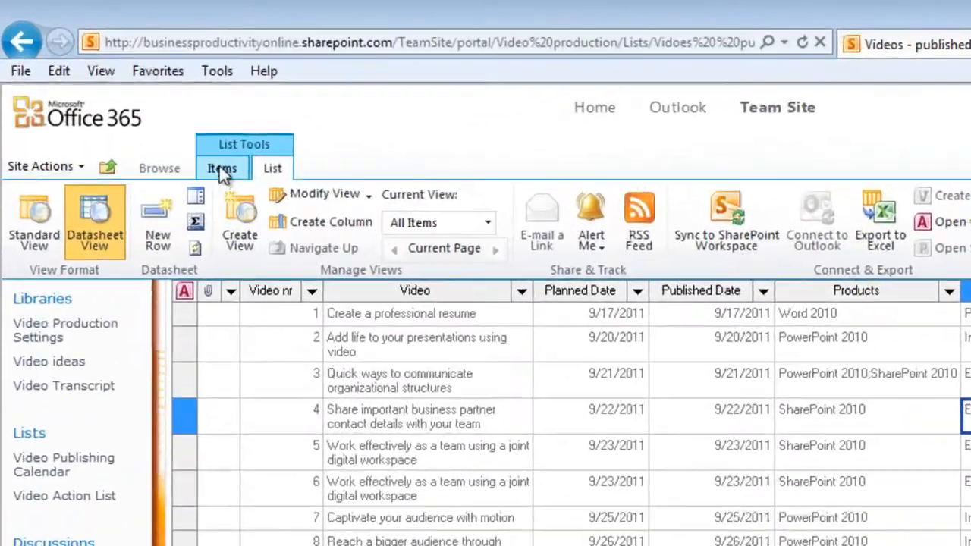
Examine the new item form of the video list, including the Planned Date calendar, and leave it without saving.
{"action": "left_click", "coordinate": [154, 116]}
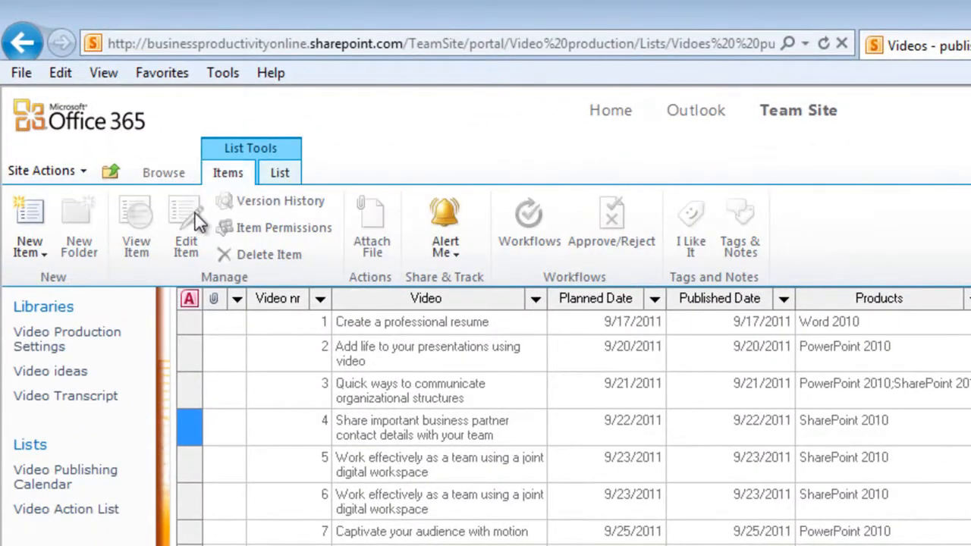
{"action": "left_click", "coordinate": [32, 209]}
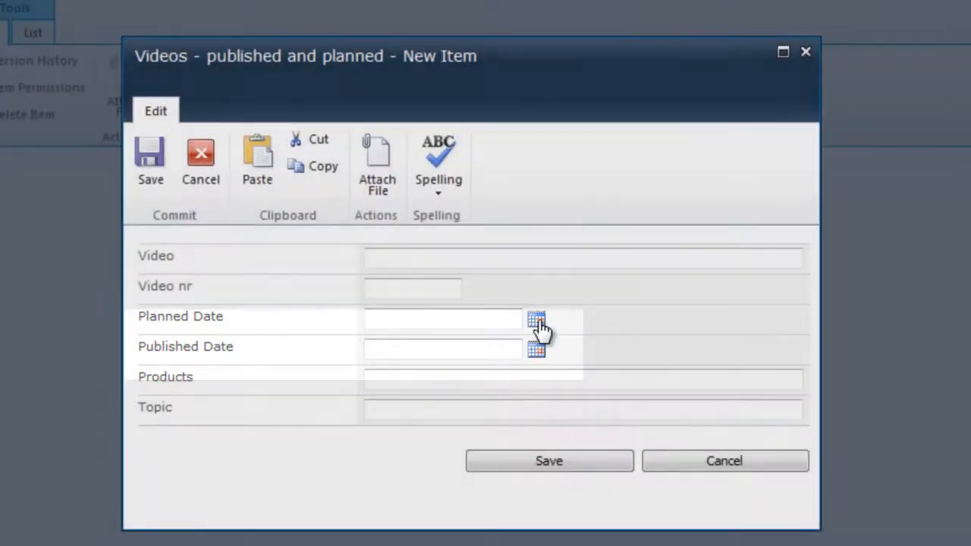
{"action": "left_click", "coordinate": [536, 320]}
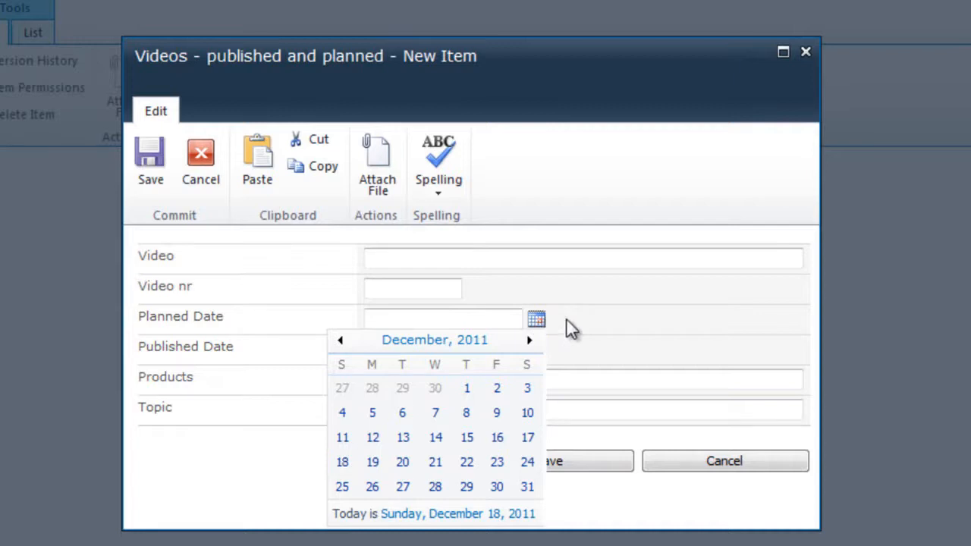
{"action": "left_click", "coordinate": [568, 330]}
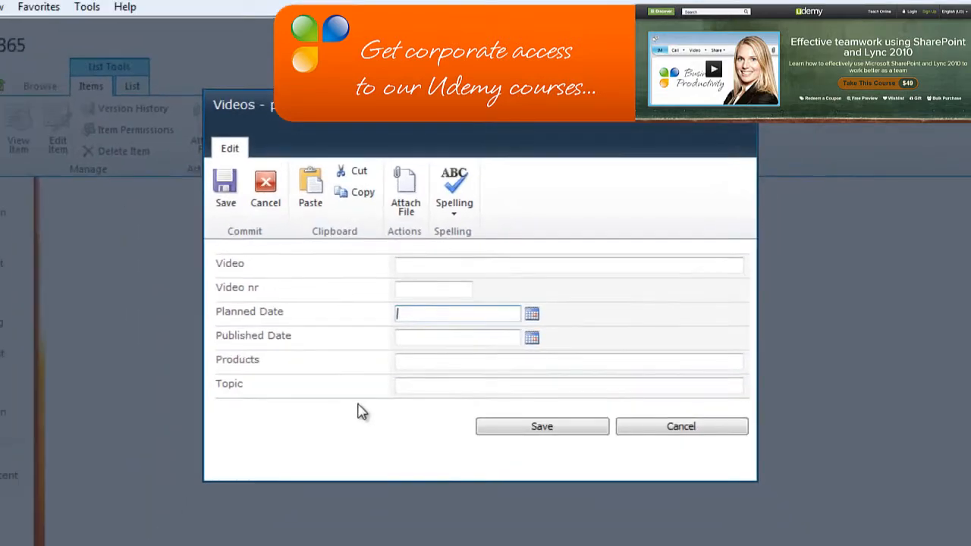
{"action": "left_click", "coordinate": [651, 427]}
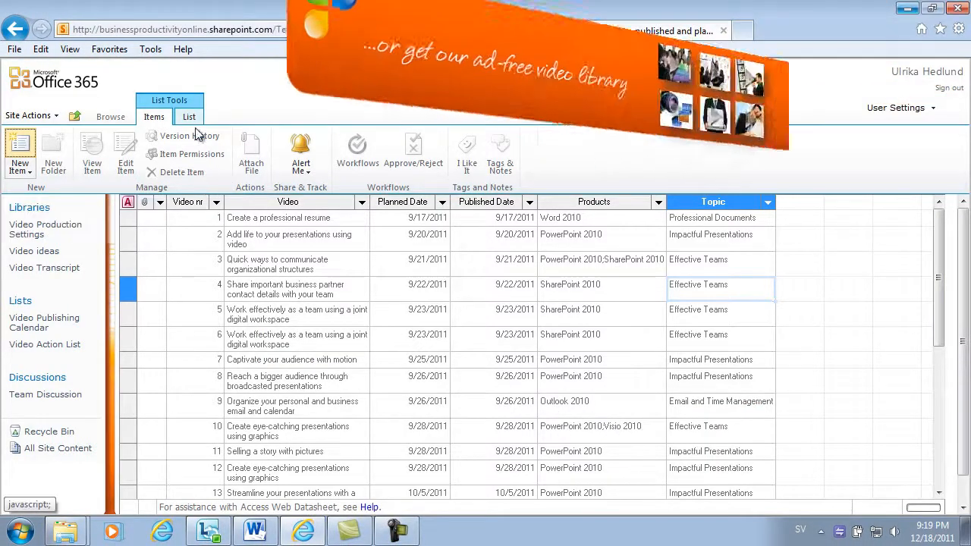
In the list settings, set the Products column's information type to Choice (menu to choose from).
{"action": "left_click", "coordinate": [190, 117]}
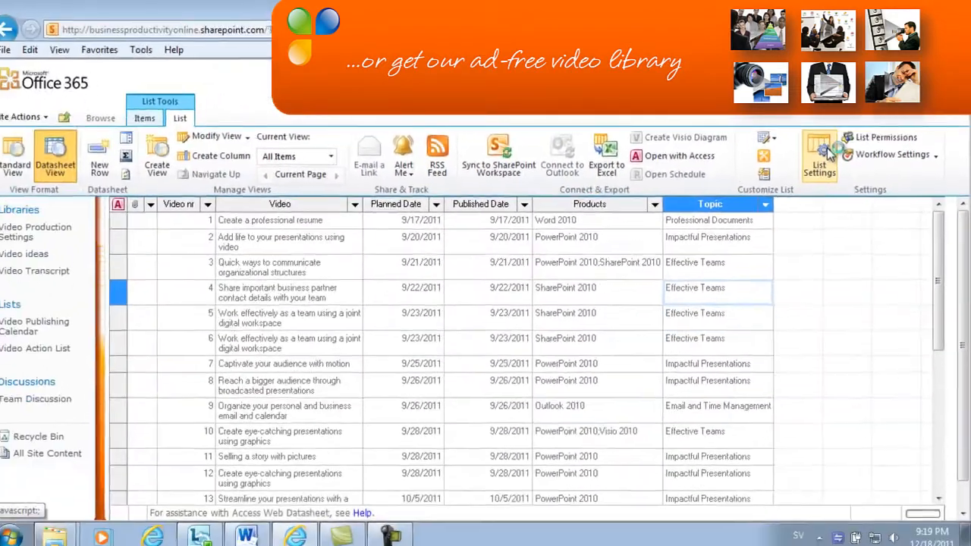
{"action": "left_click", "coordinate": [757, 218]}
{"action": "scroll", "coordinate": [789, 292], "scroll_direction": "down", "scroll_amount": 1}
{"action": "scroll", "coordinate": [789, 292], "scroll_direction": "down", "scroll_amount": 3}
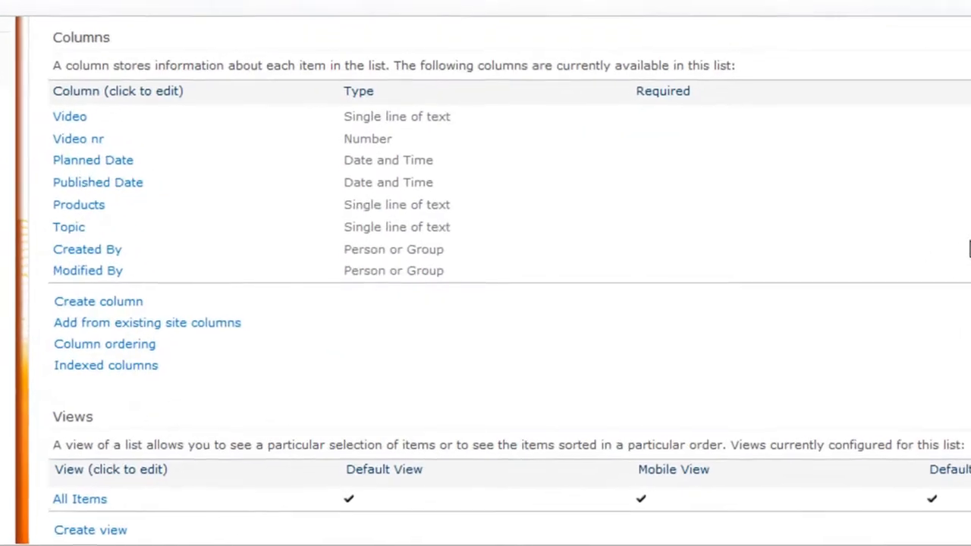
{"action": "left_click", "coordinate": [79, 212]}
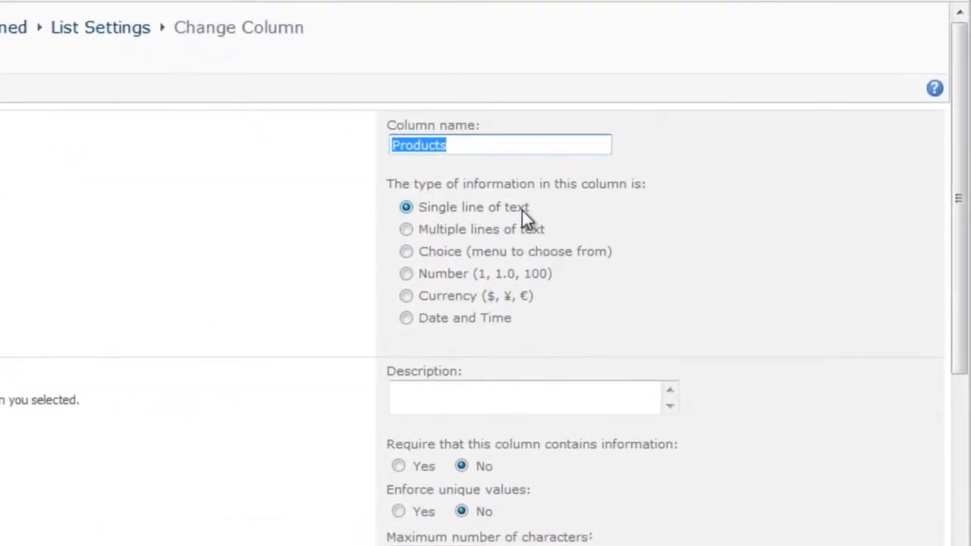
{"action": "left_click", "coordinate": [407, 250]}
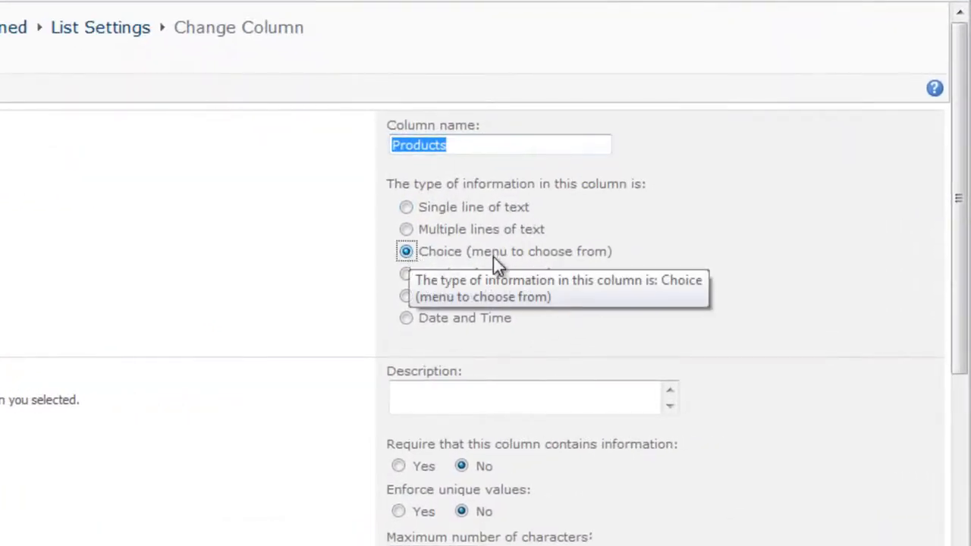
{"action": "left_click_drag", "start_coordinate": [960, 103], "coordinate": [963, 276]}
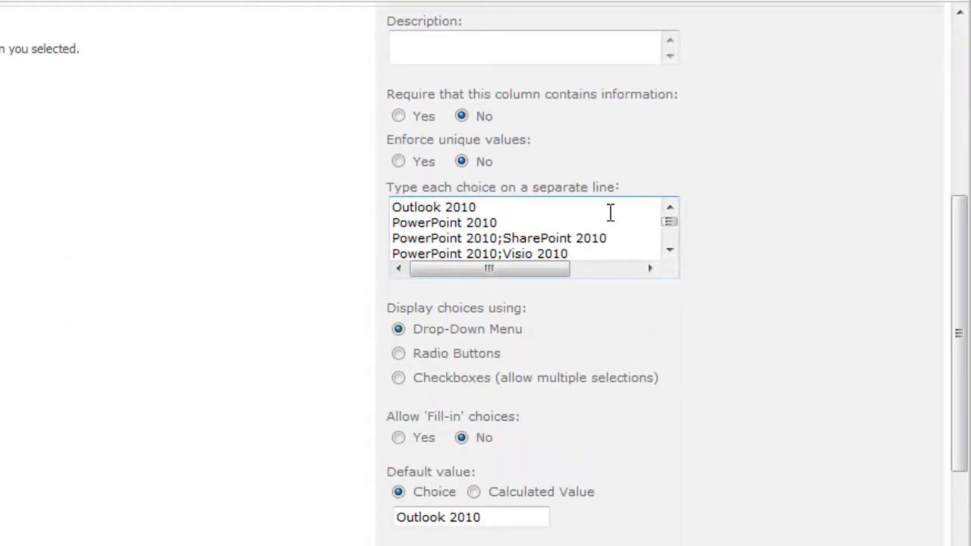
Reduce the combined PowerPoint entries in the Products choices to the single choices SharePoint 2010 and Visio 2010.
{"action": "left_click_drag", "start_coordinate": [503, 239], "coordinate": [379, 249]}
{"action": "key", "text": "BackSpace"}
{"action": "left_click", "coordinate": [504, 254]}
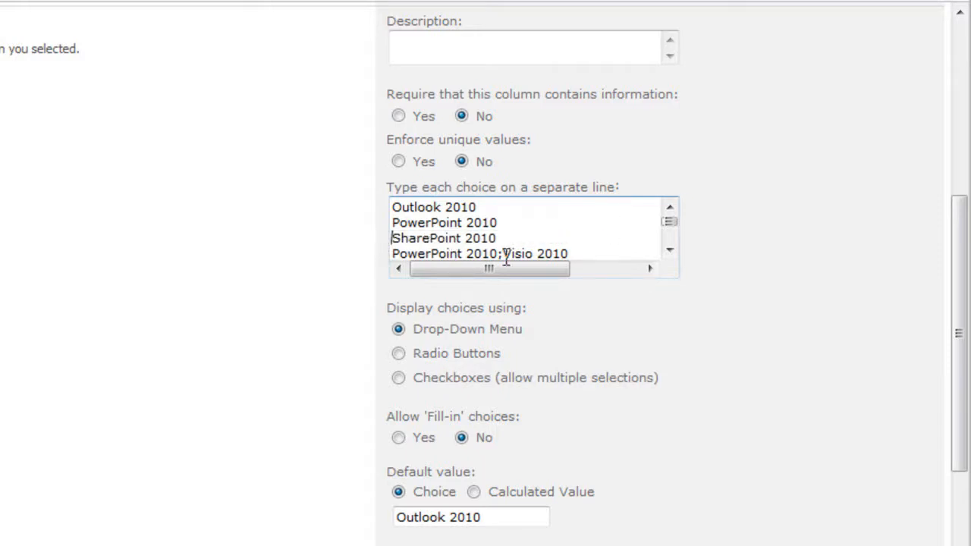
{"action": "key", "text": "BackSpace"}
{"action": "key", "text": "Return"}
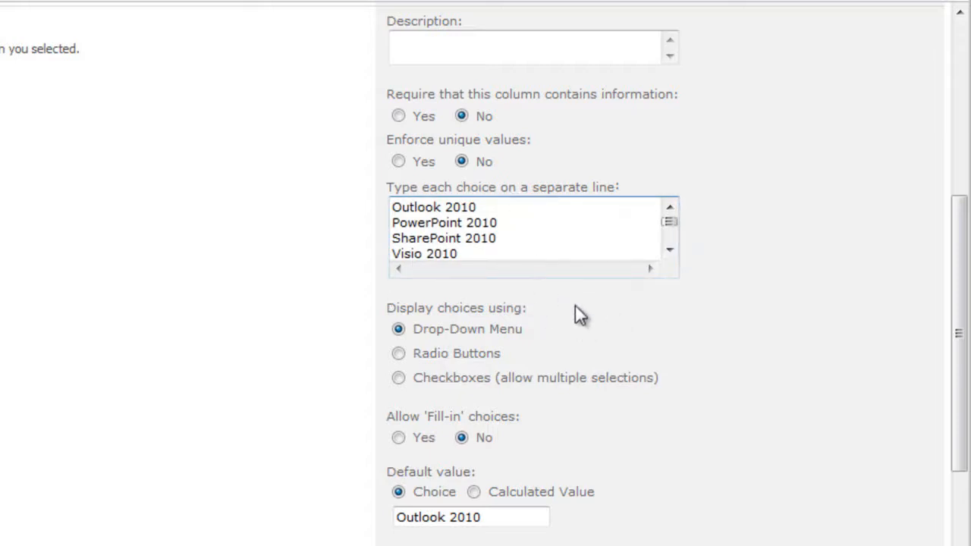
Display the Products choices as checkboxes, allow fill-in choices, clear the default value and save the column.
{"action": "scroll", "coordinate": [961, 311], "scroll_direction": "down", "scroll_amount": 3}
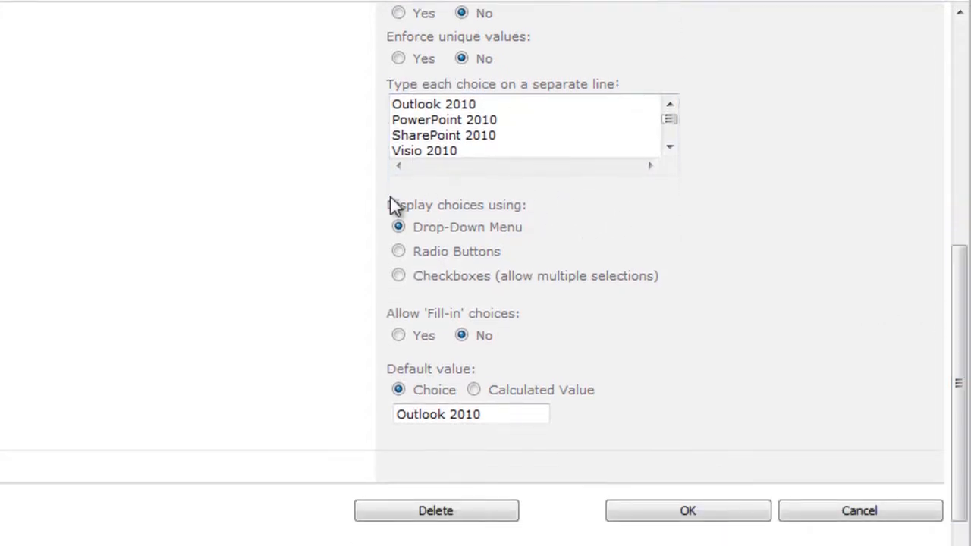
{"action": "left_click", "coordinate": [399, 275]}
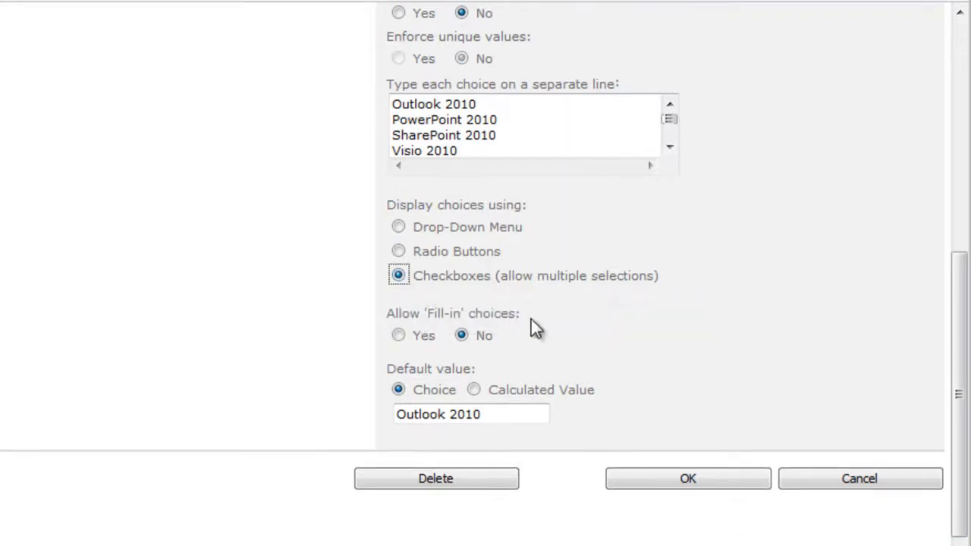
{"action": "left_click", "coordinate": [398, 336]}
{"action": "left_click_drag", "start_coordinate": [492, 414], "coordinate": [310, 418]}
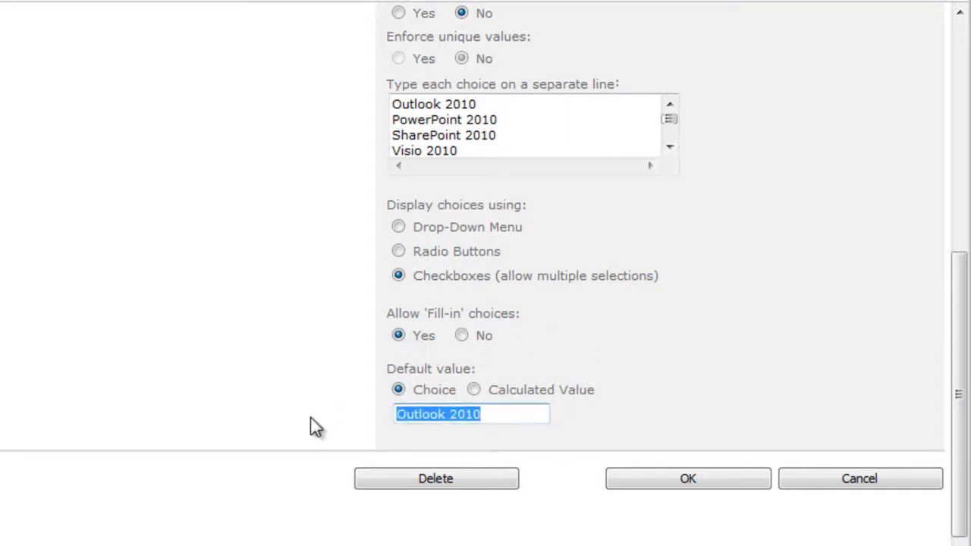
{"action": "key", "text": "BackSpace"}
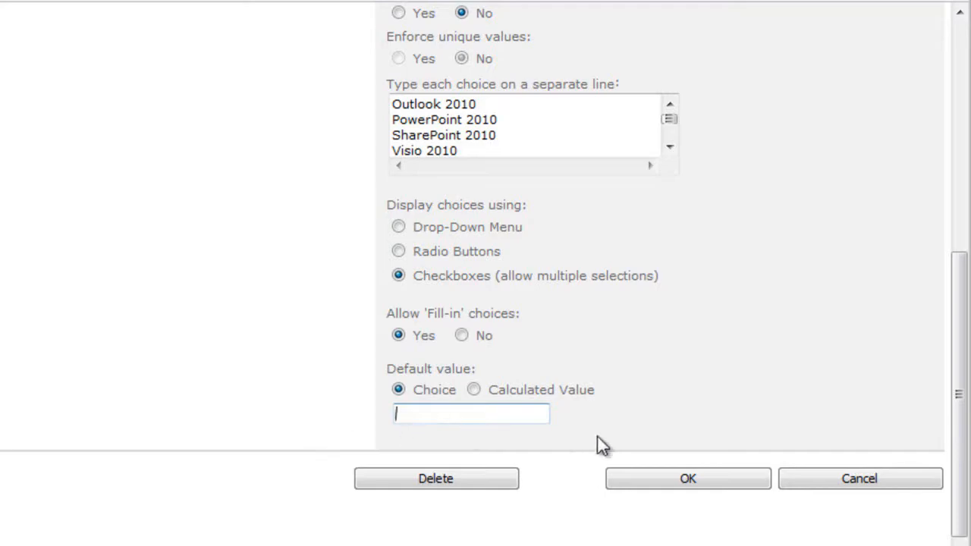
{"action": "left_click", "coordinate": [687, 480]}
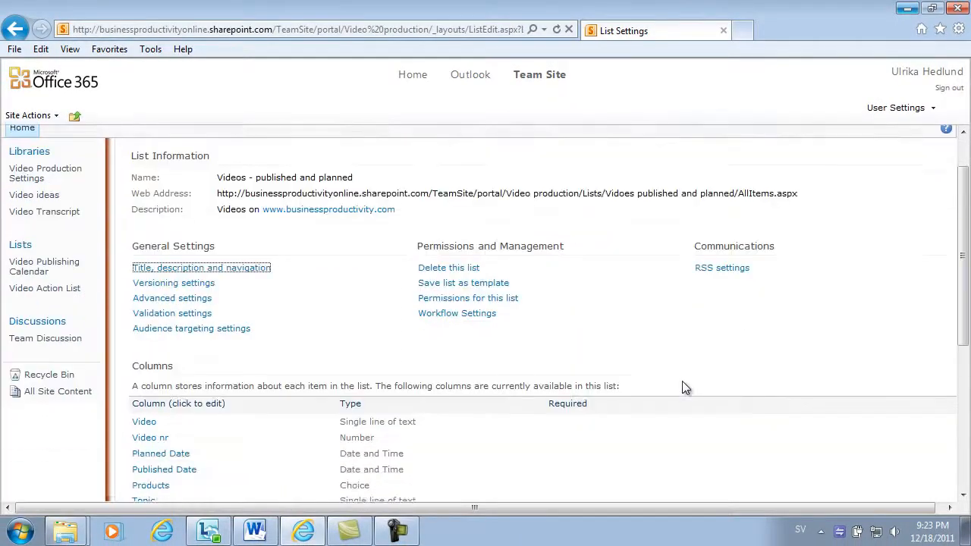
Set the Topic column's information type to Choice (menu to choose from) and review its list of choices.
{"action": "scroll", "coordinate": [682, 388], "scroll_direction": "down", "scroll_amount": 3}
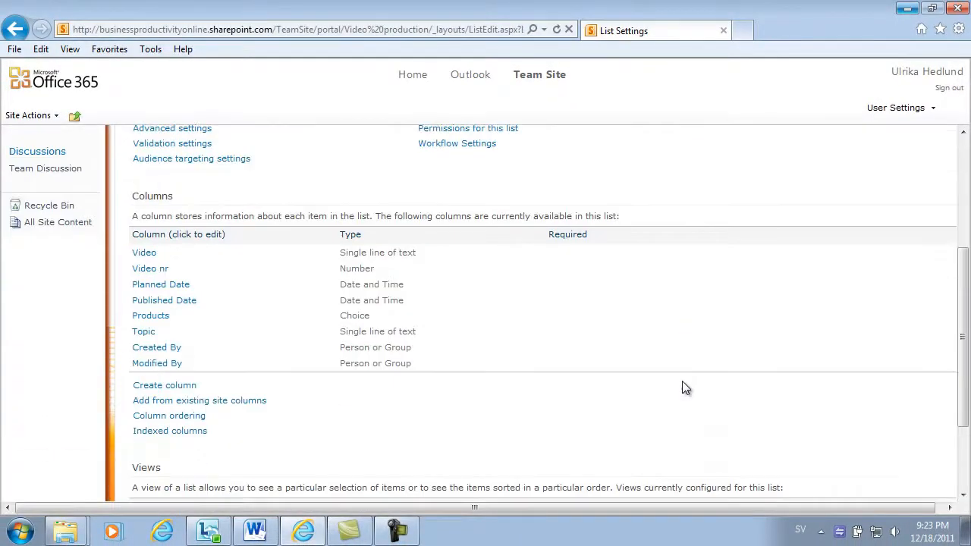
{"action": "left_click", "coordinate": [142, 278]}
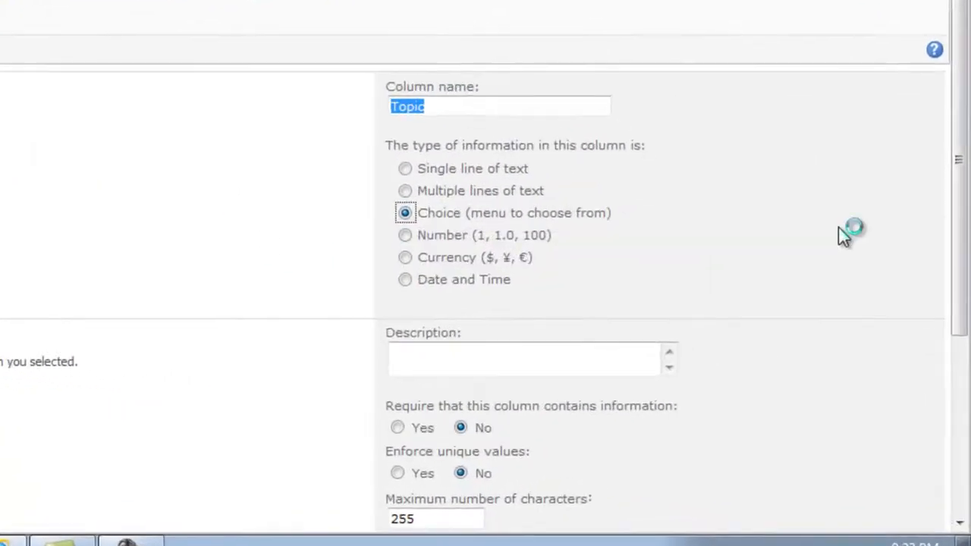
{"action": "left_click_drag", "start_coordinate": [964, 133], "coordinate": [964, 281]}
{"action": "left_click_drag", "start_coordinate": [665, 232], "coordinate": [666, 228]}
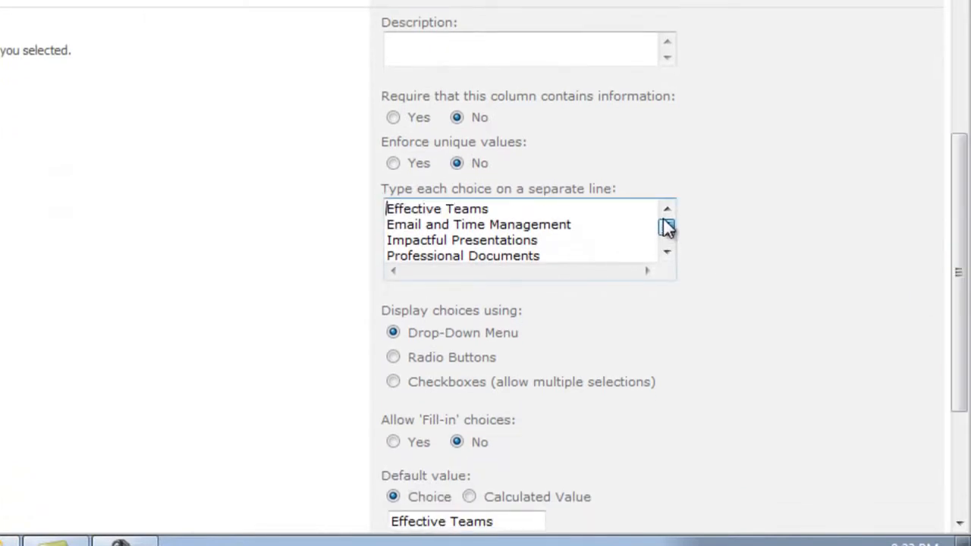
Allow fill-in choices for the Topic column, clear its default value and save the column.
{"action": "left_click_drag", "start_coordinate": [960, 239], "coordinate": [962, 322]}
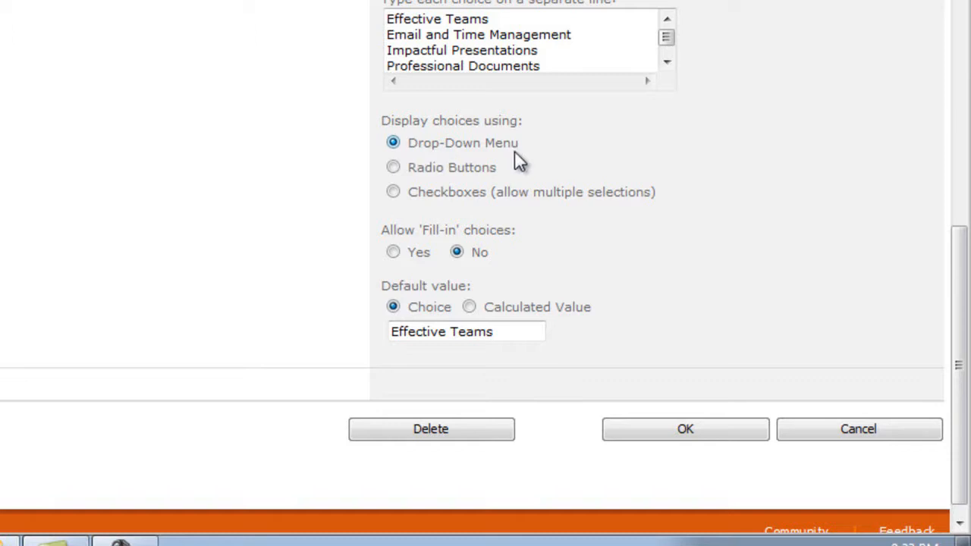
{"action": "left_click", "coordinate": [392, 254]}
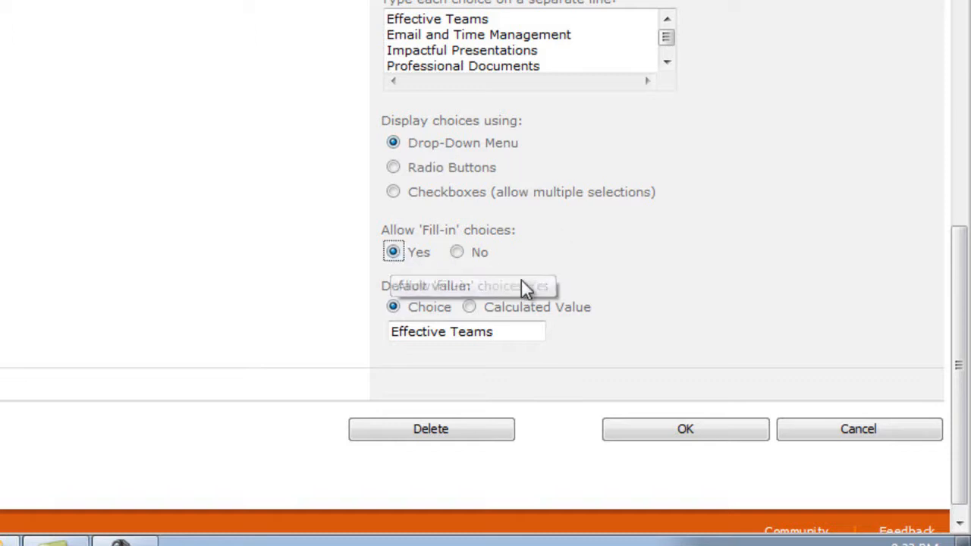
{"action": "left_click_drag", "start_coordinate": [525, 332], "coordinate": [355, 327]}
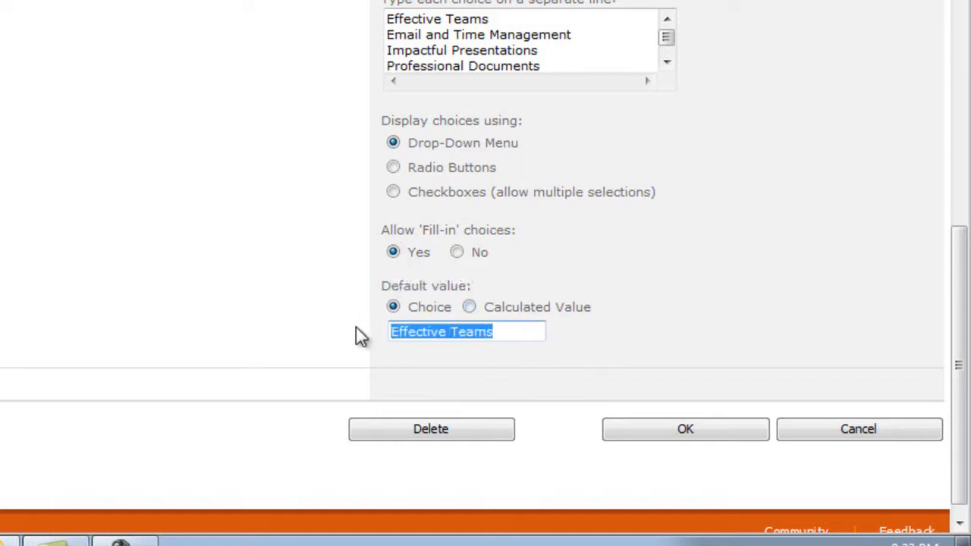
{"action": "key", "text": "Delete"}
{"action": "left_click", "coordinate": [686, 430]}
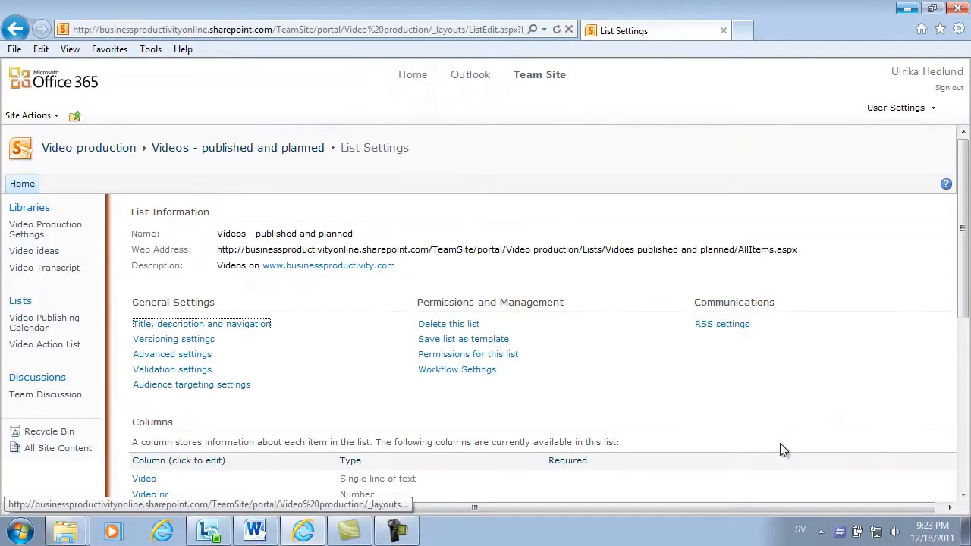
Try the video list's new item form with SharePoint 2010 and SharePoint Workspace 2010 ticked, view the Topic options, and leave without saving.
{"action": "left_click", "coordinate": [291, 150]}
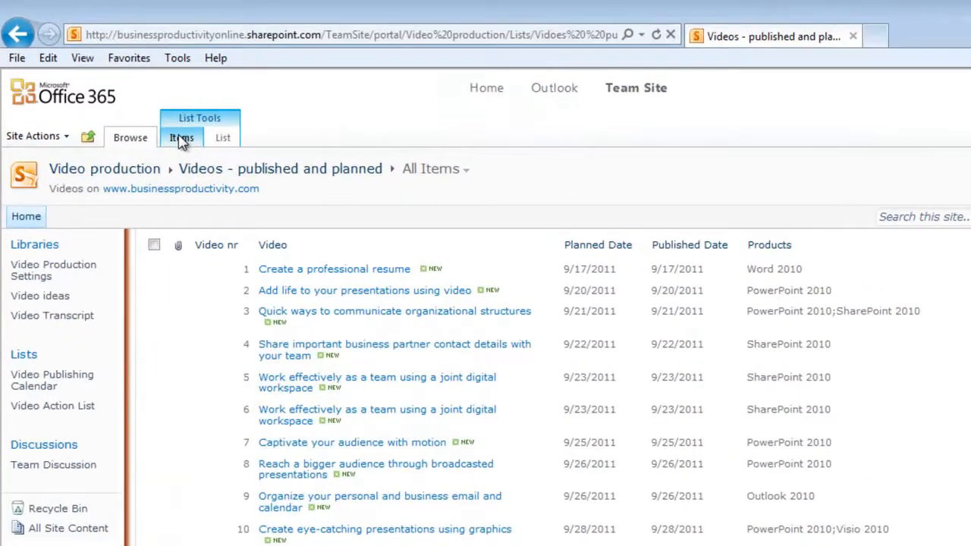
{"action": "left_click", "coordinate": [154, 117]}
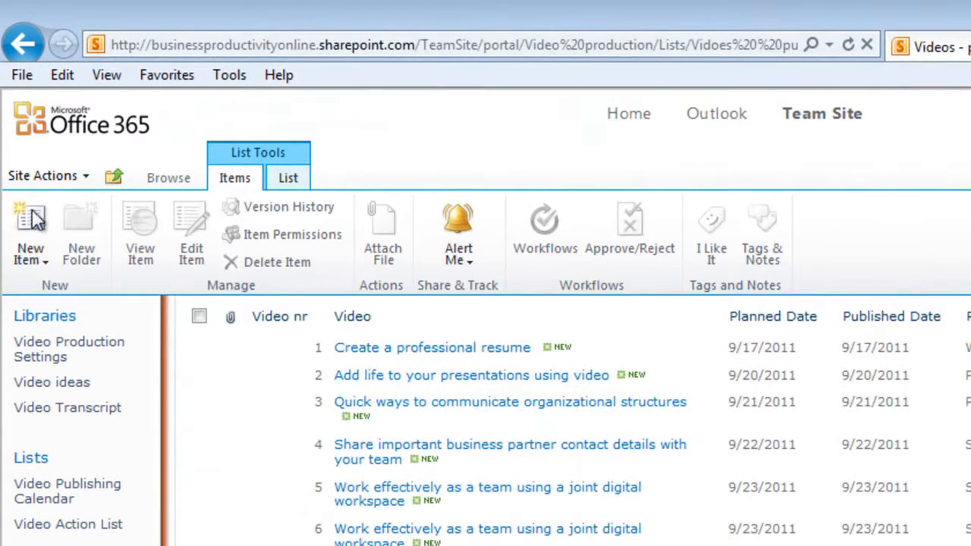
{"action": "left_click", "coordinate": [36, 220]}
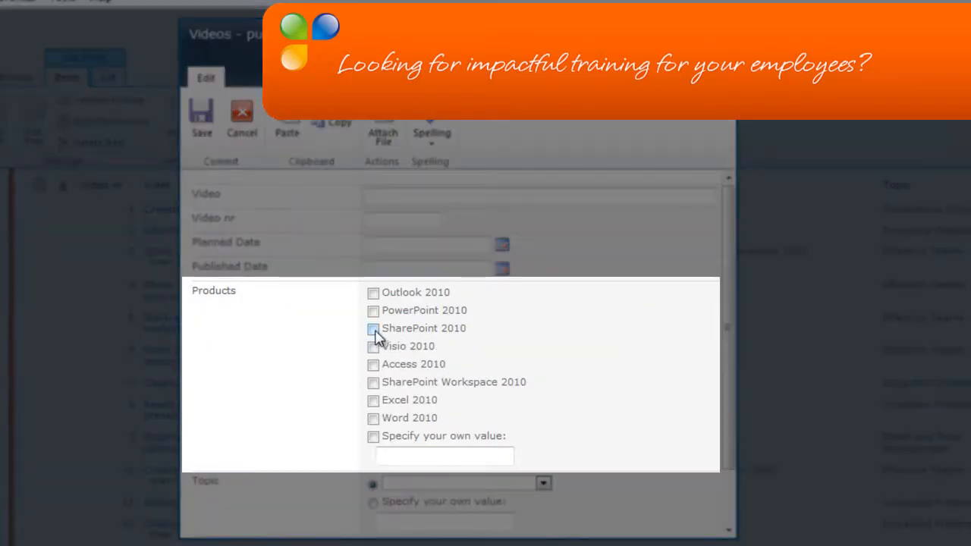
{"action": "left_click", "coordinate": [373, 383]}
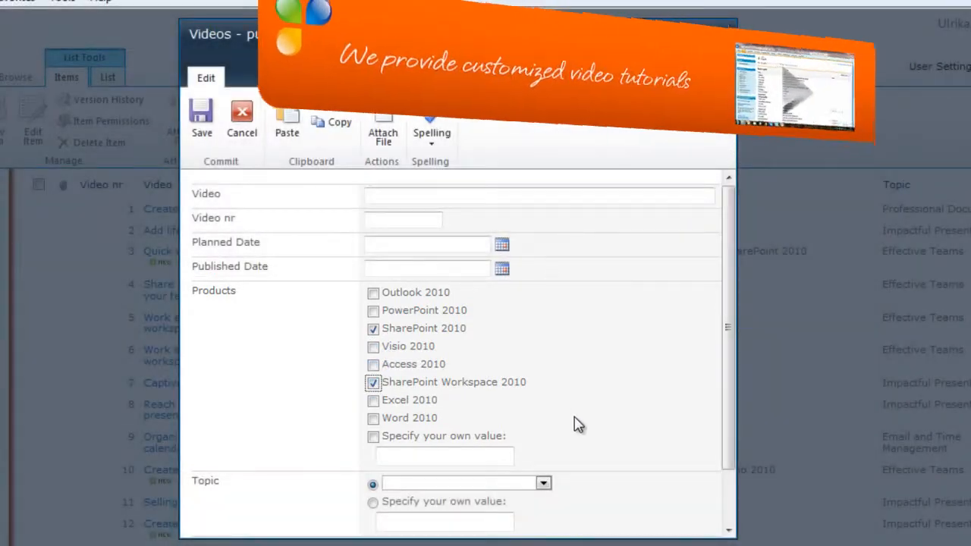
{"action": "left_click_drag", "start_coordinate": [728, 378], "coordinate": [728, 451]}
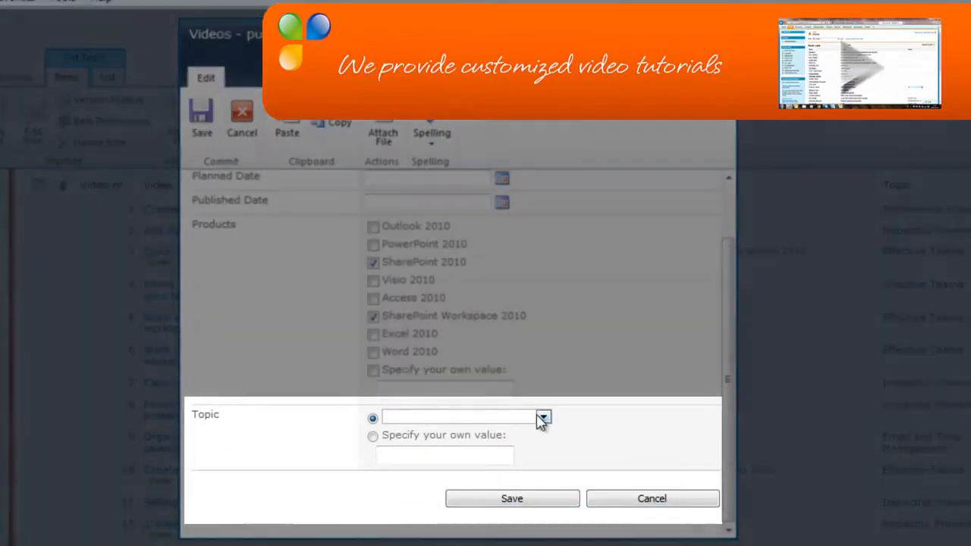
{"action": "left_click", "coordinate": [543, 418]}
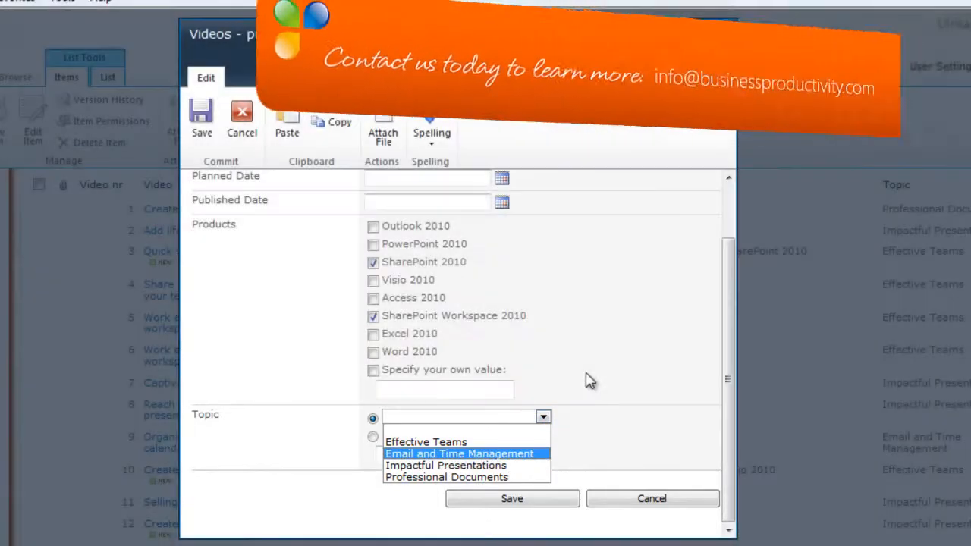
{"action": "left_click", "coordinate": [585, 374]}
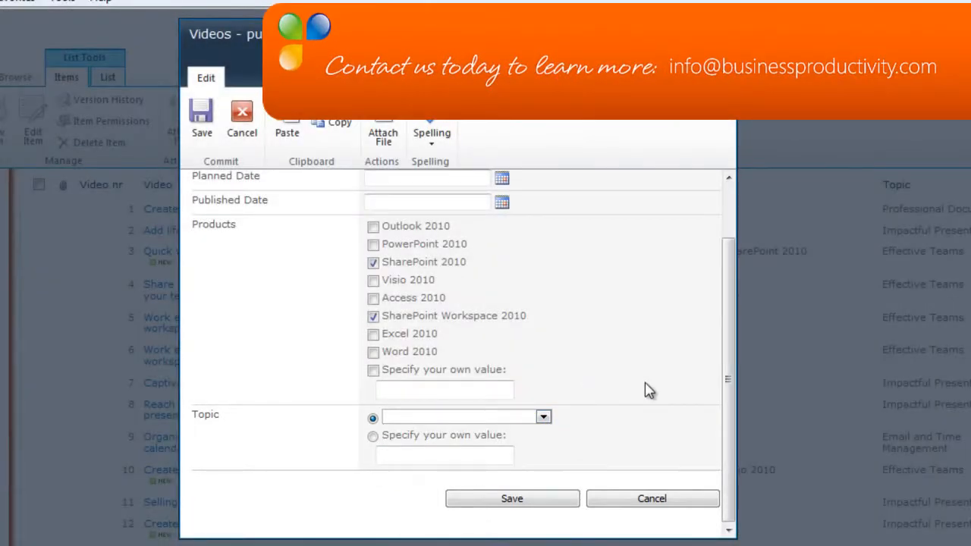
{"action": "left_click", "coordinate": [652, 499]}
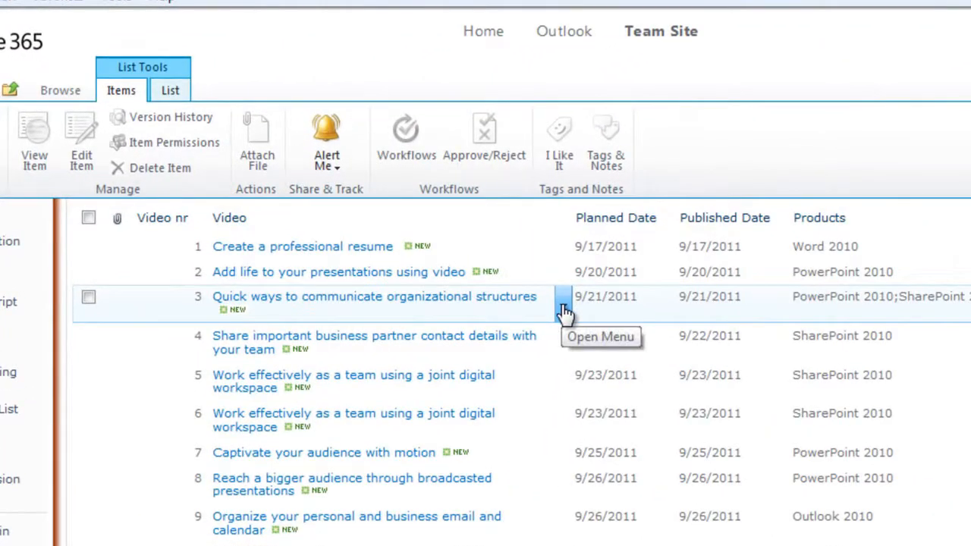
Edit video 3 to untick its own Products value, tick PowerPoint 2010 and SharePoint 2010 instead, and save the item.
{"action": "left_click", "coordinate": [563, 309]}
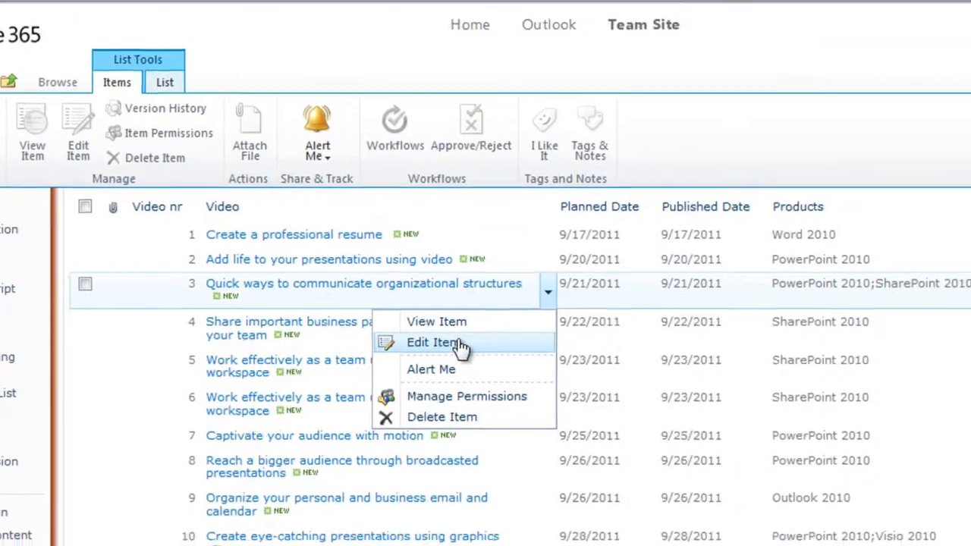
{"action": "left_click", "coordinate": [446, 357]}
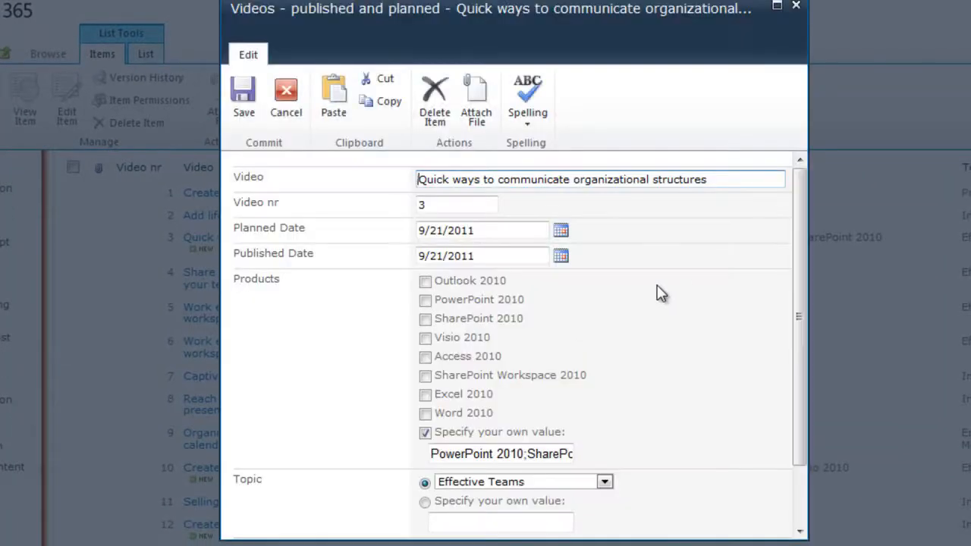
{"action": "left_click", "coordinate": [425, 434]}
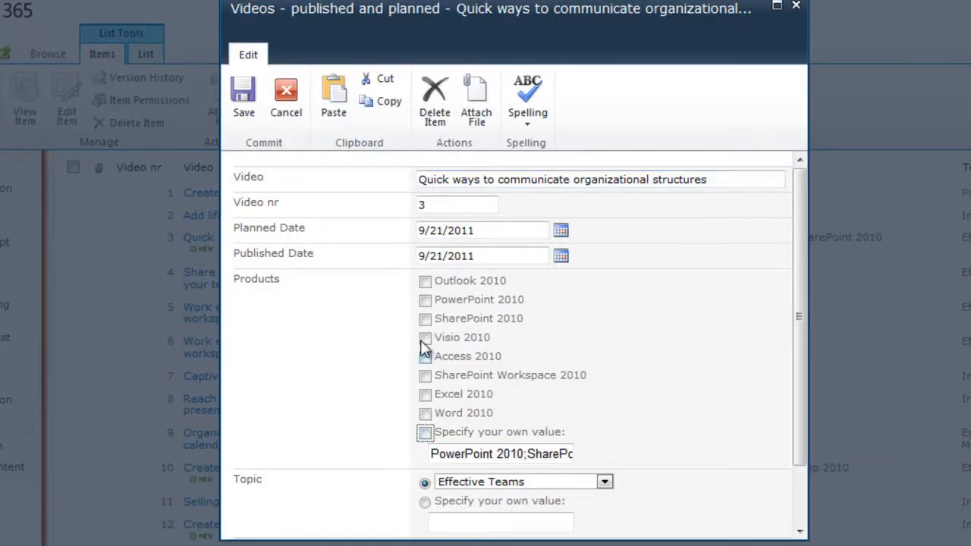
{"action": "left_click", "coordinate": [427, 319]}
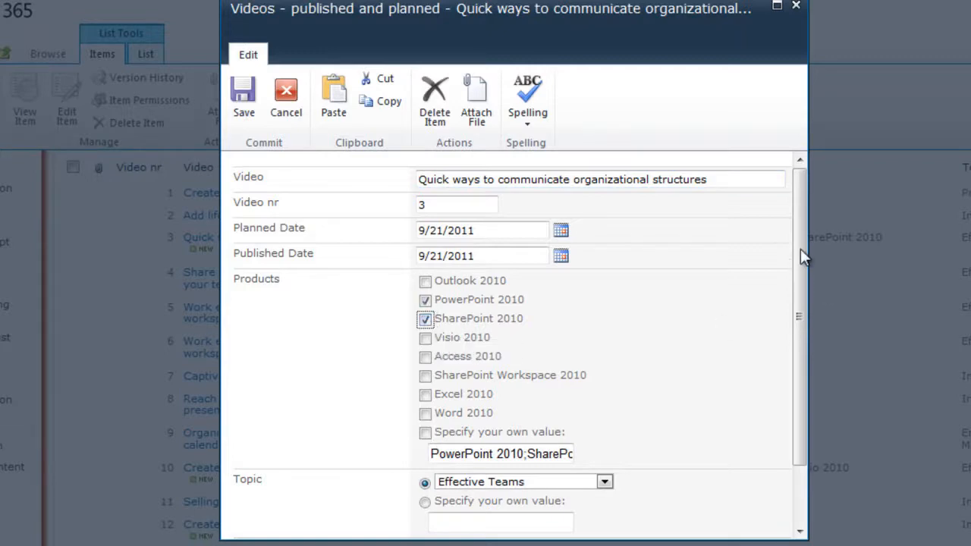
{"action": "left_click_drag", "start_coordinate": [801, 256], "coordinate": [799, 329]}
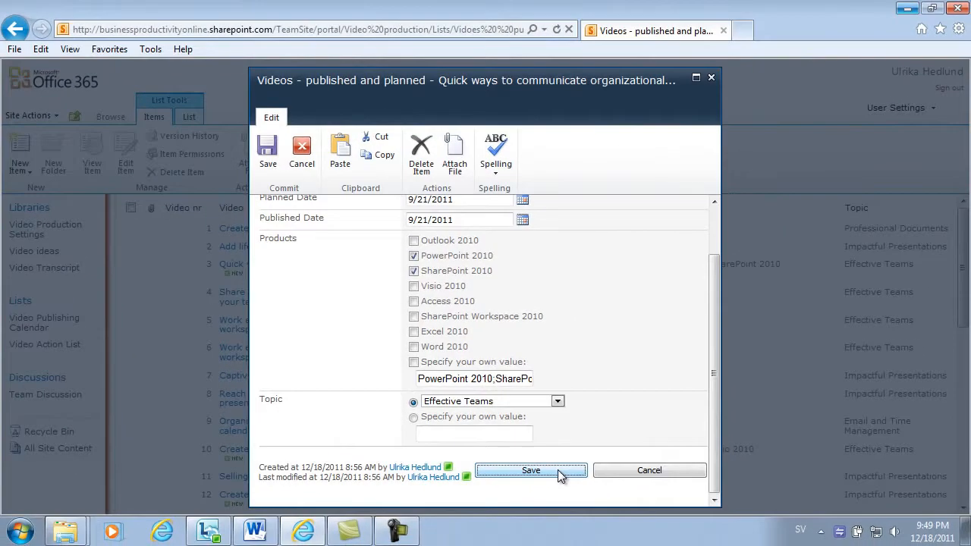
{"action": "left_click", "coordinate": [531, 470]}
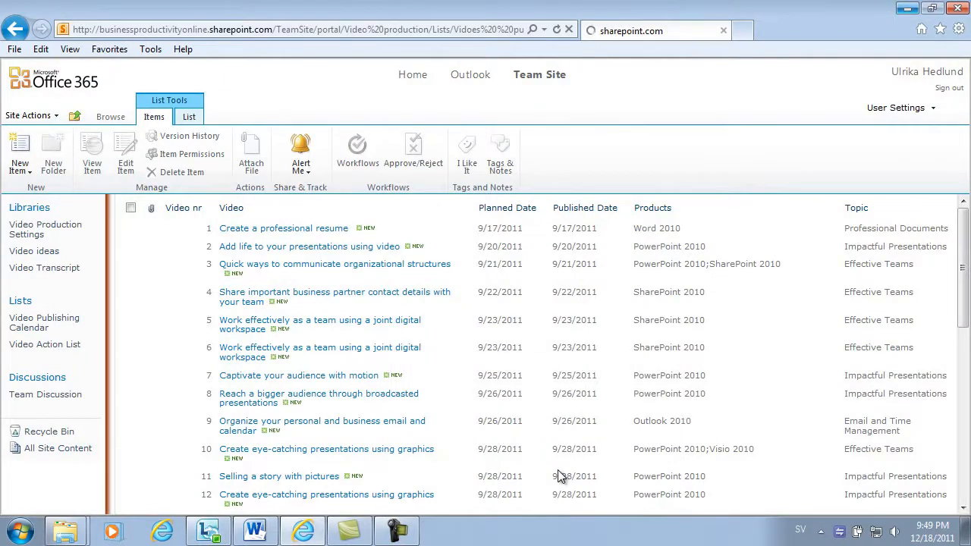